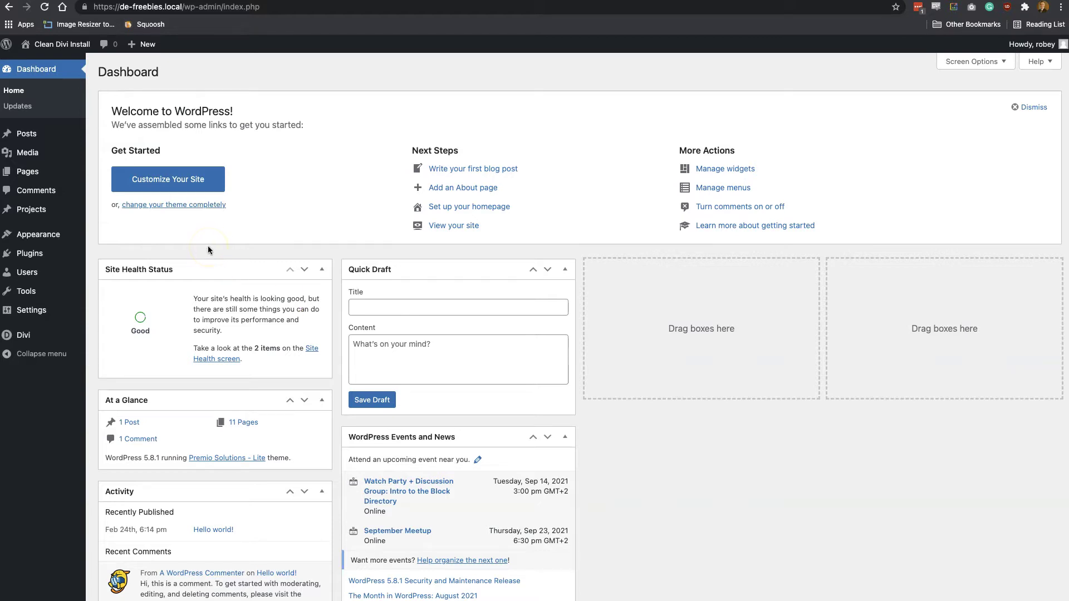
Step: Create a new WordPress page titled 'Filter Tutorial'
mouse_move(75, 295)
mouse_move(43, 172)
click(121, 193)
click(188, 101)
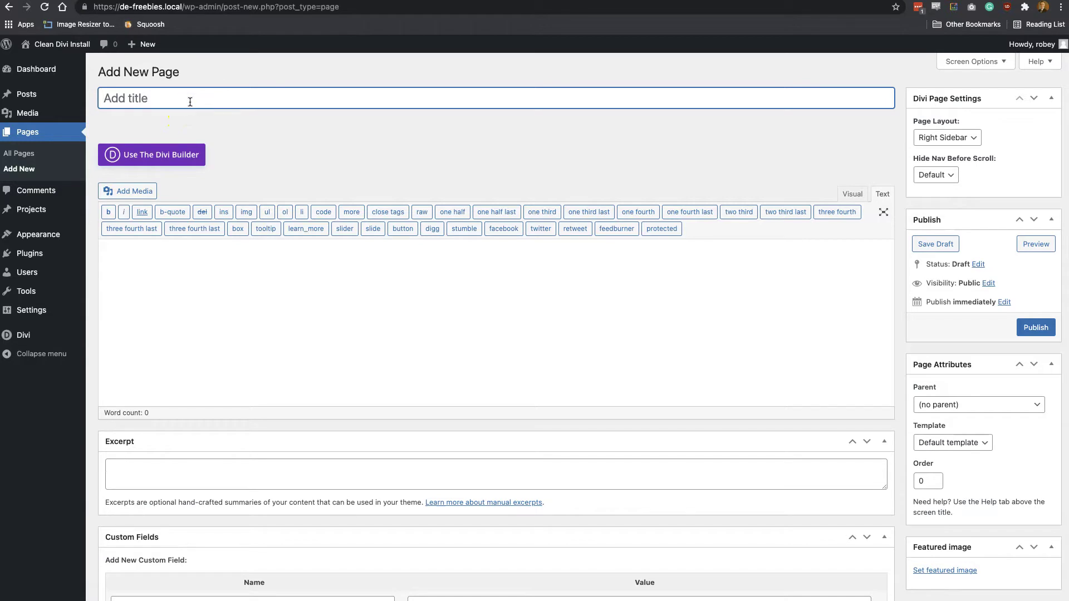
text(Filter Tutorial)
Step: Switch the page to the Divi Builder, start from scratch, and add one empty section
click(139, 154)
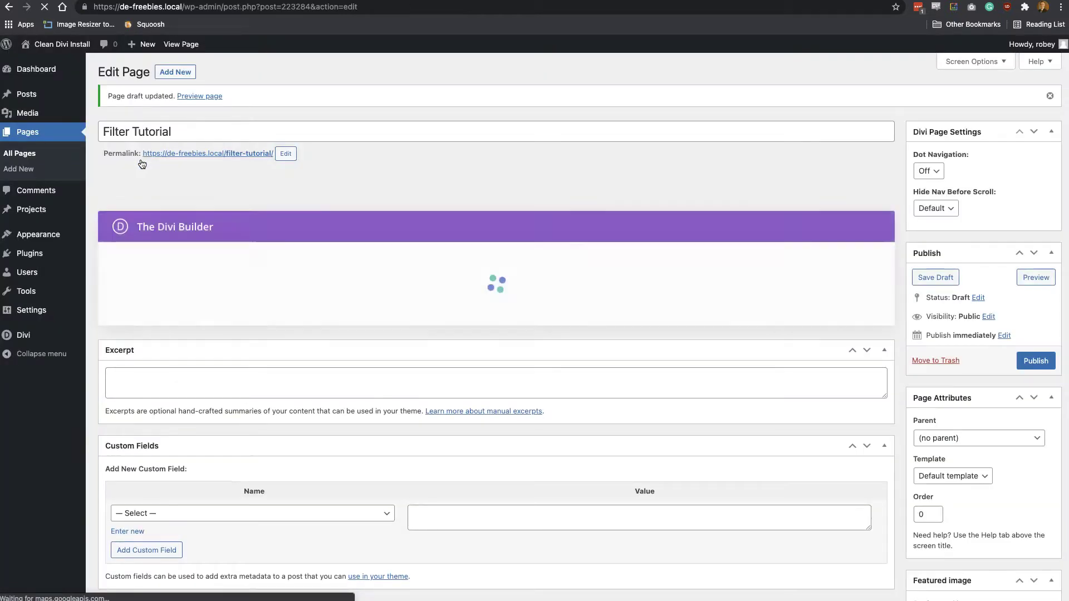
click(326, 168)
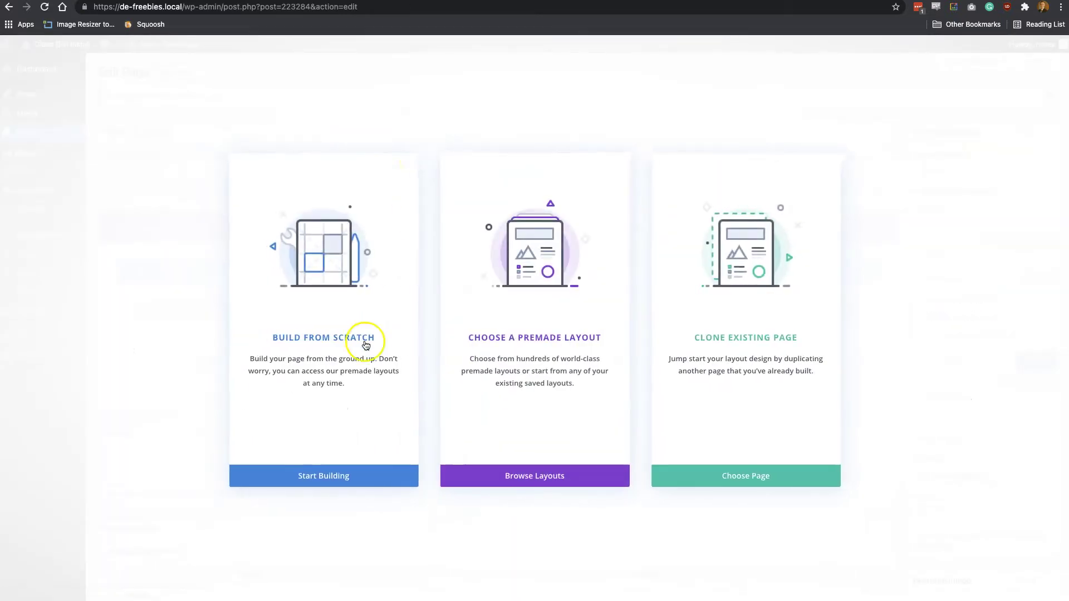
click(329, 473)
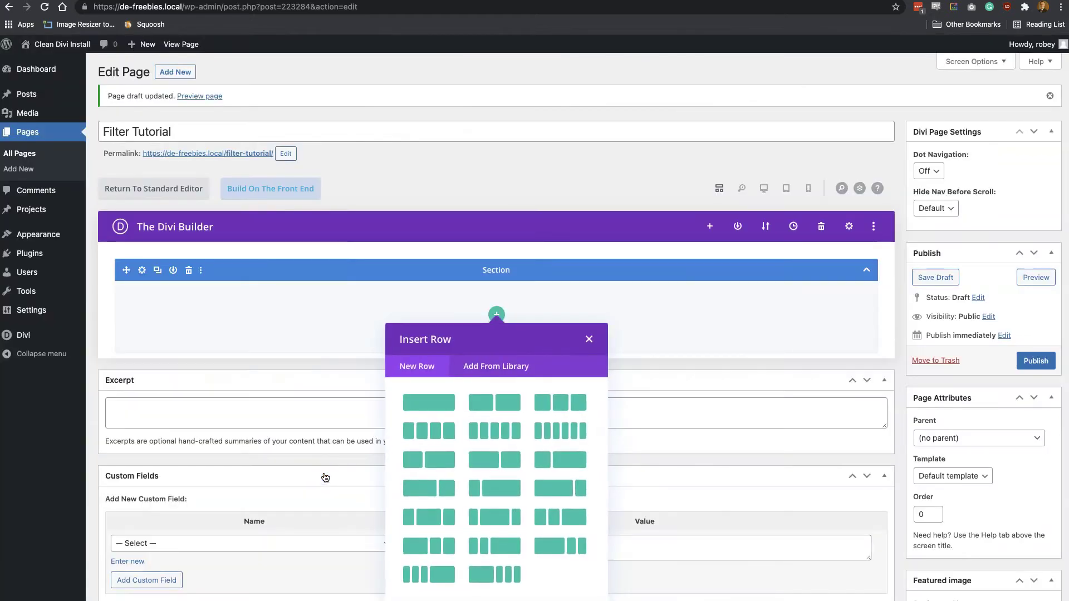
click(588, 340)
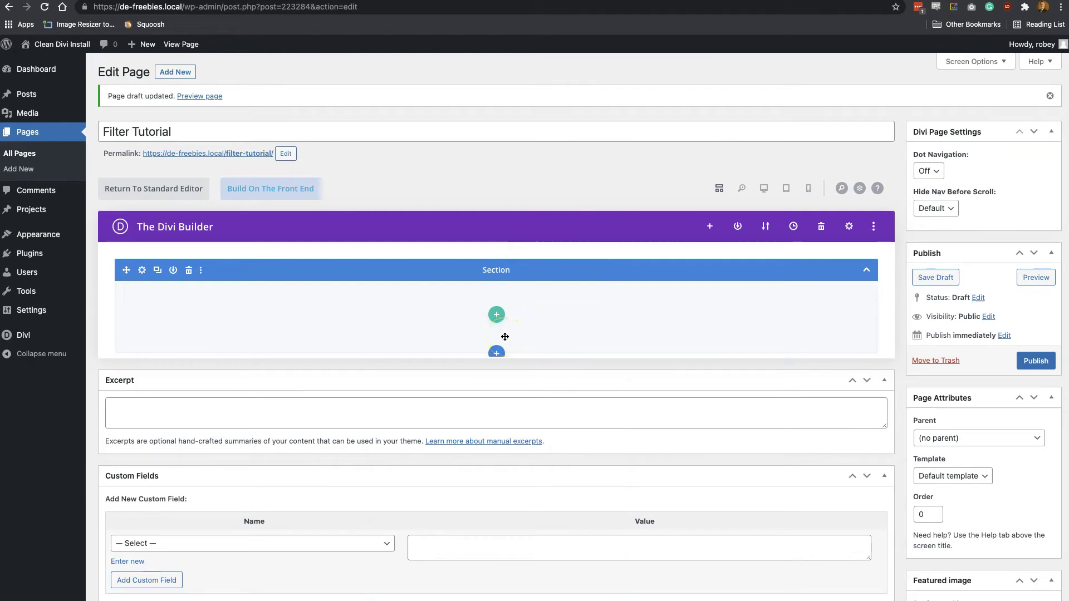
click(495, 356)
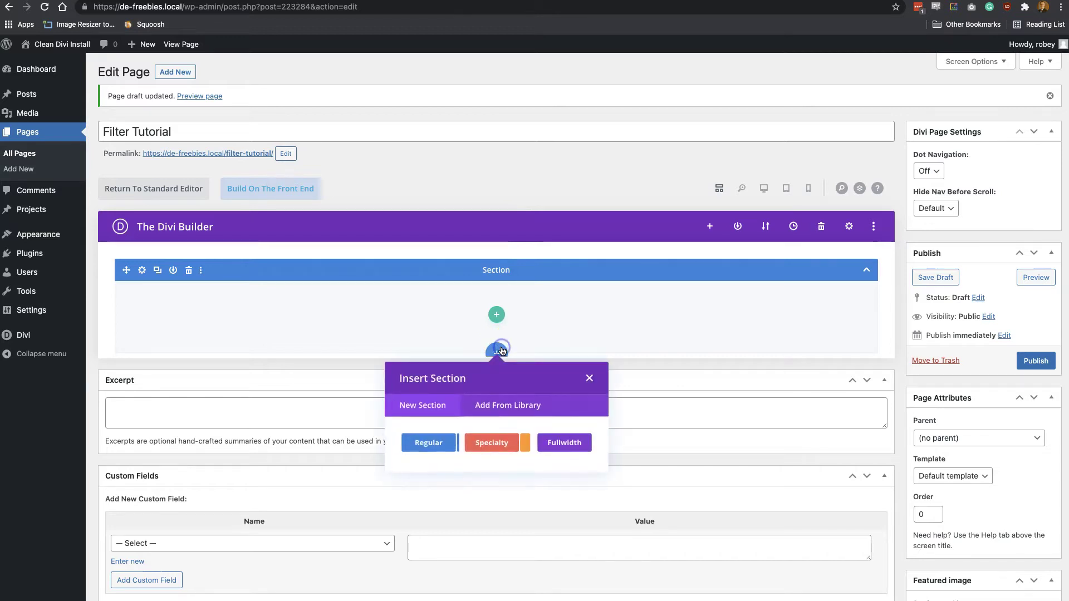
Step: Insert the saved Divi Engine filtered portfolio layout from the library, delete the empty section, and preview in Desktop view
click(506, 403)
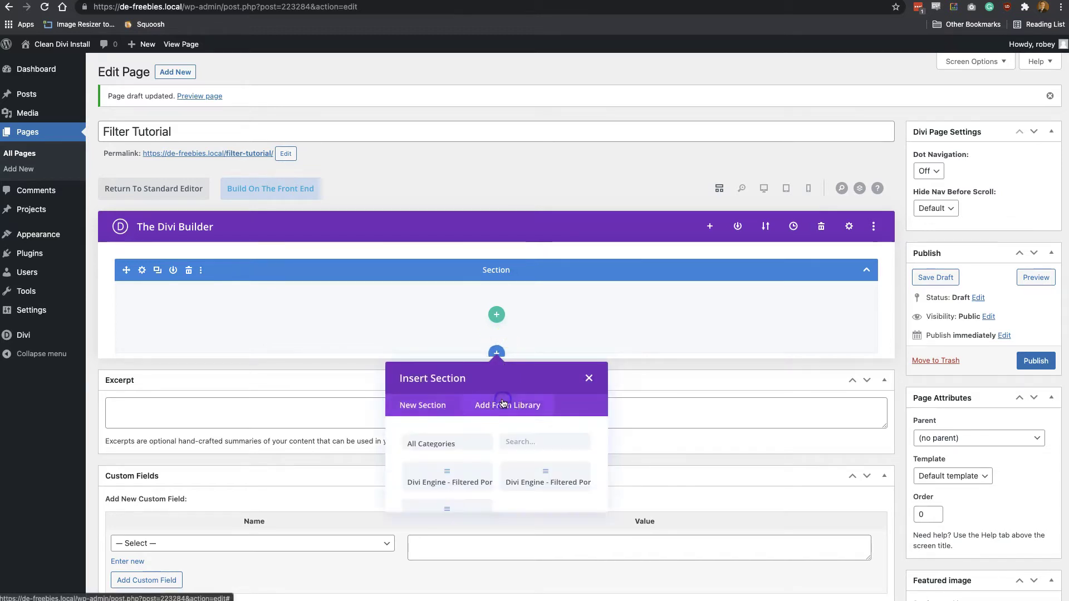
click(474, 484)
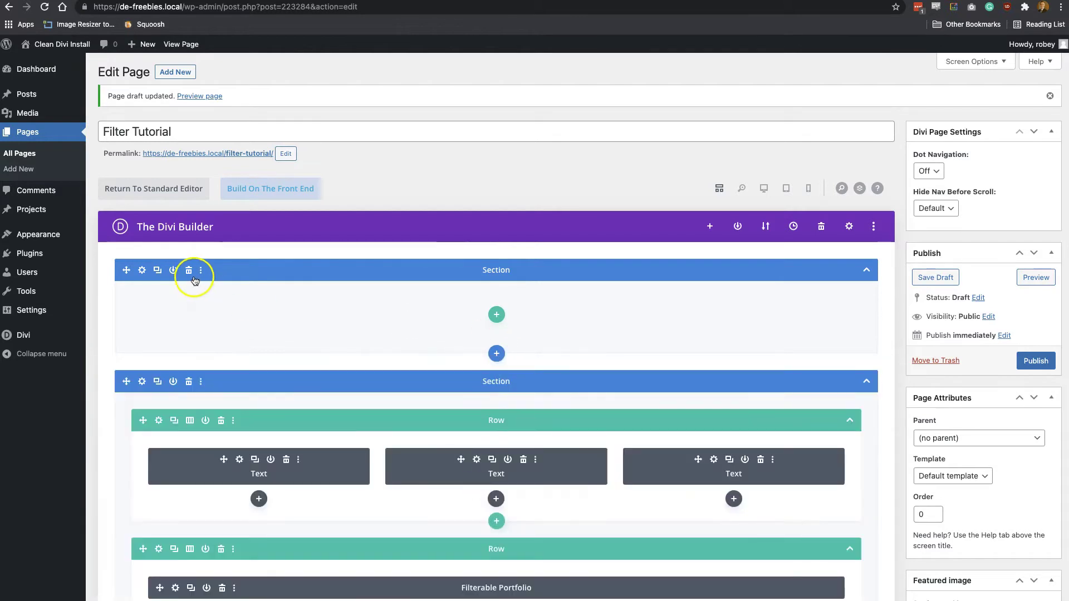
click(192, 274)
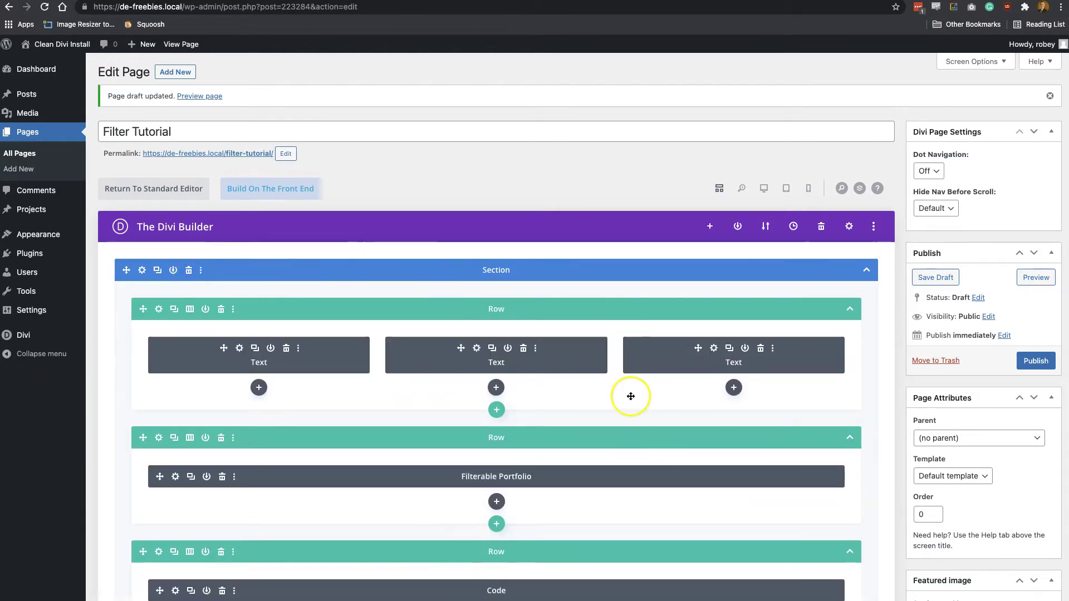
click(764, 188)
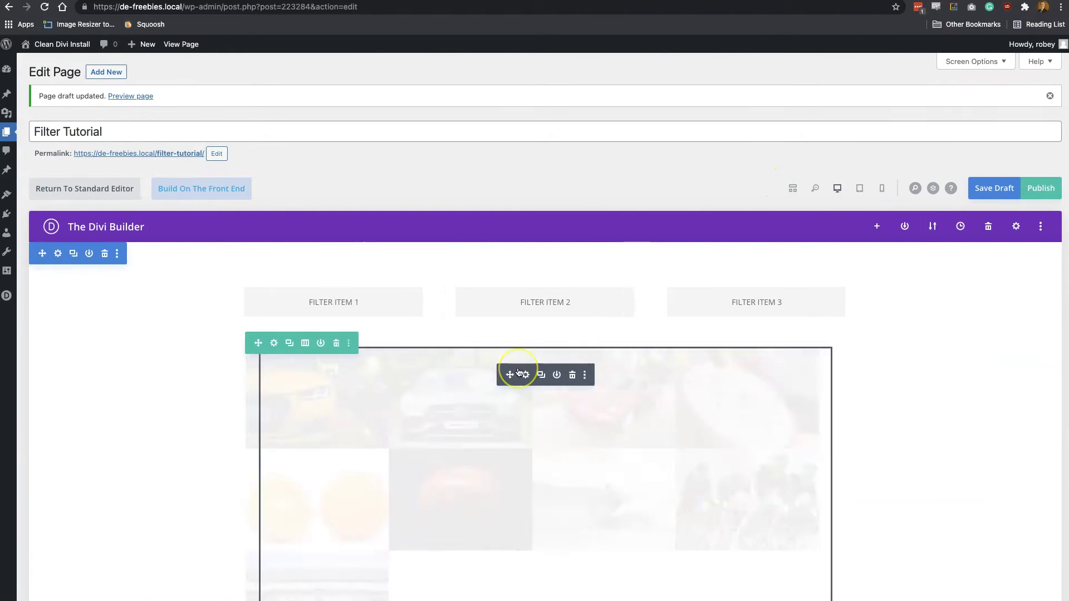
scroll(518, 372, down, 2)
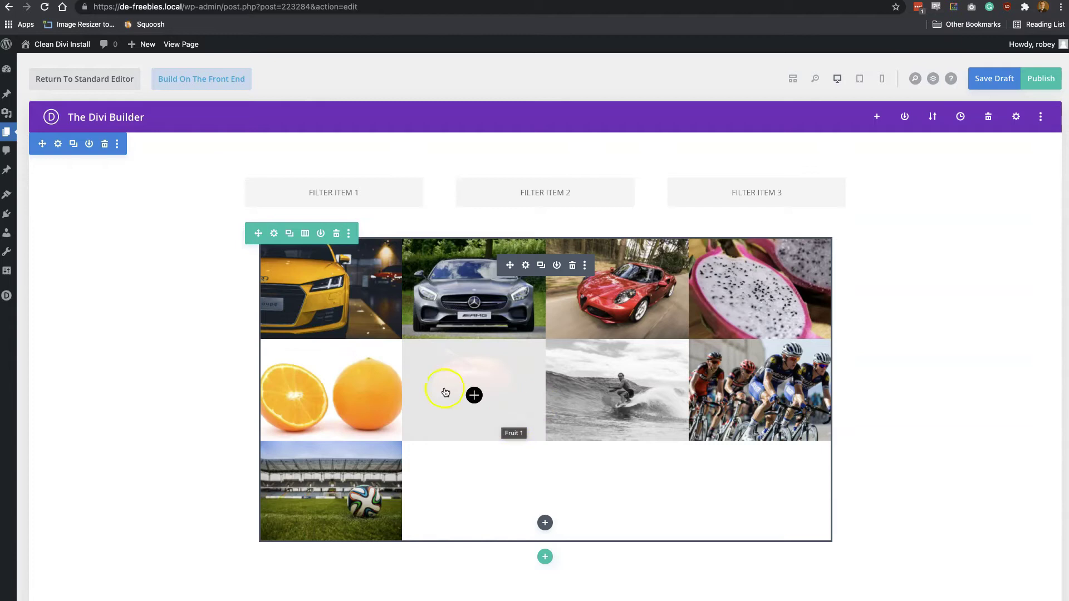
Step: Enable Show Title on the Filterable Portfolio and set its title text colour to black
click(525, 265)
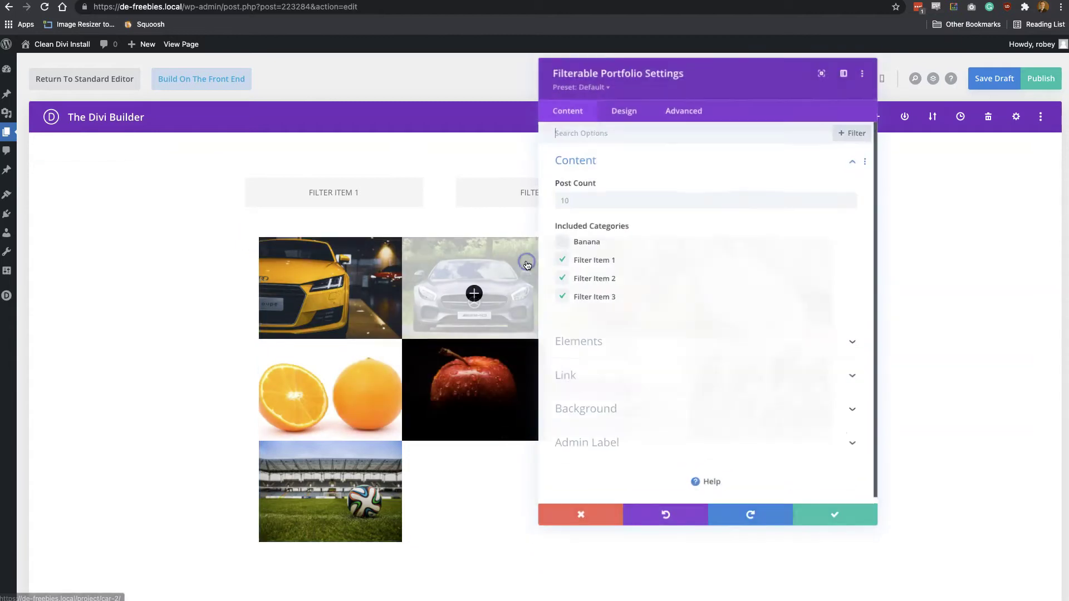
click(605, 343)
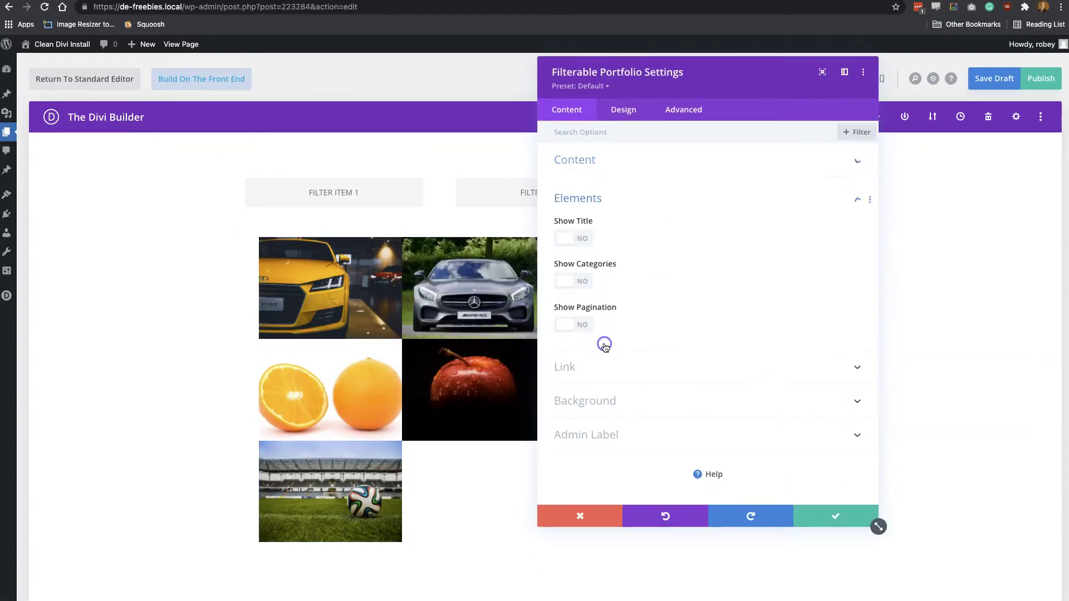
click(576, 240)
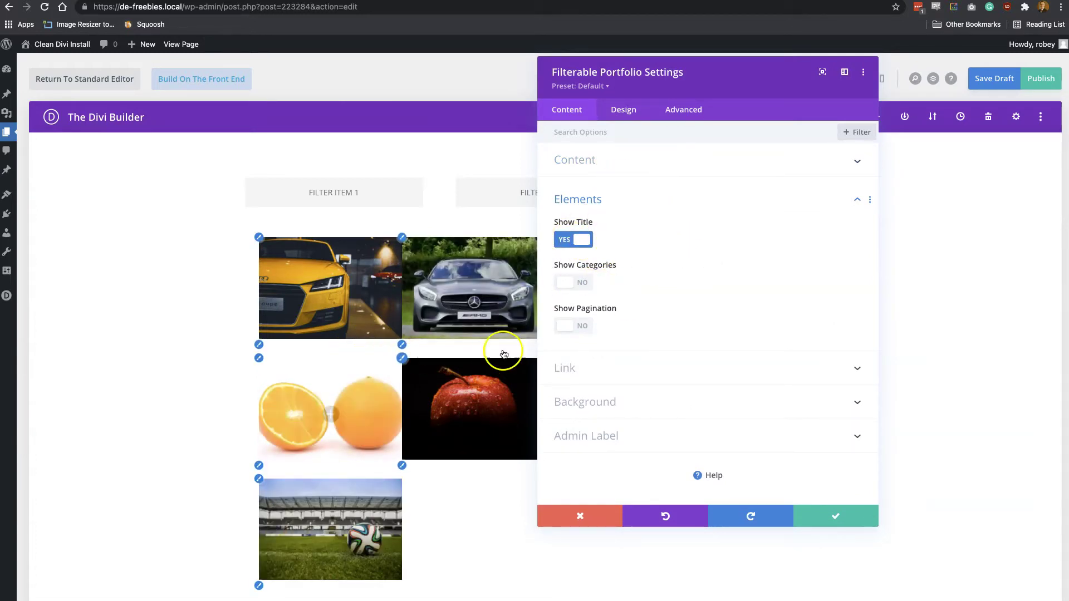
click(624, 108)
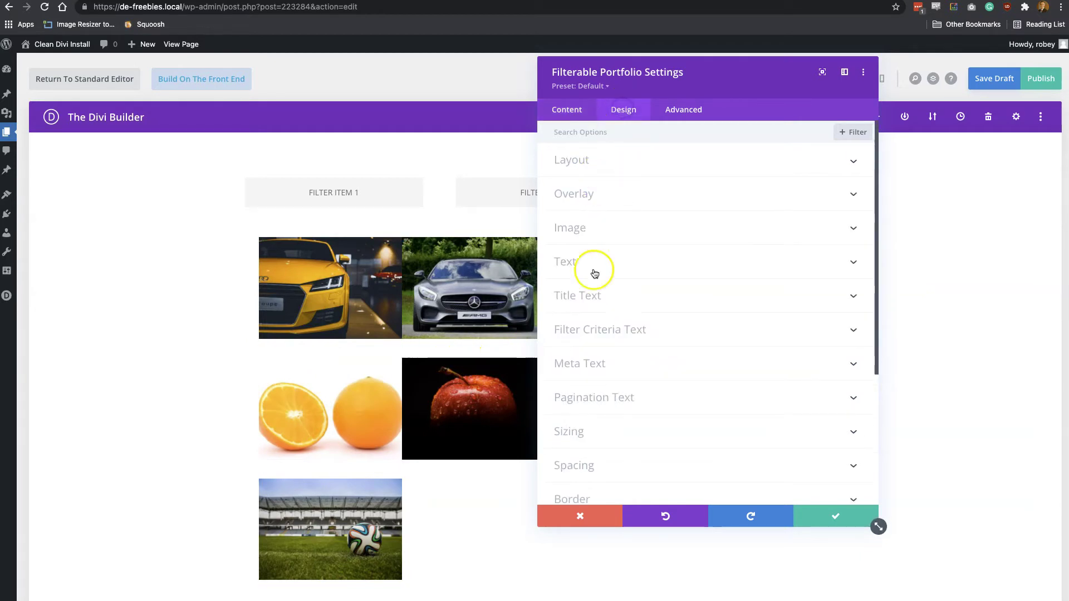
click(602, 310)
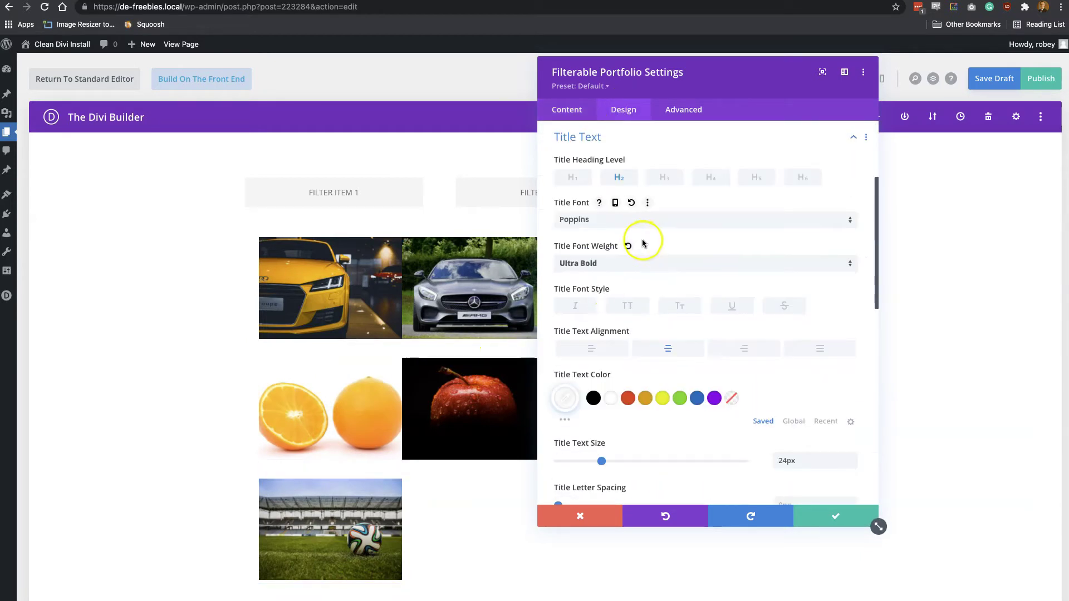
click(594, 398)
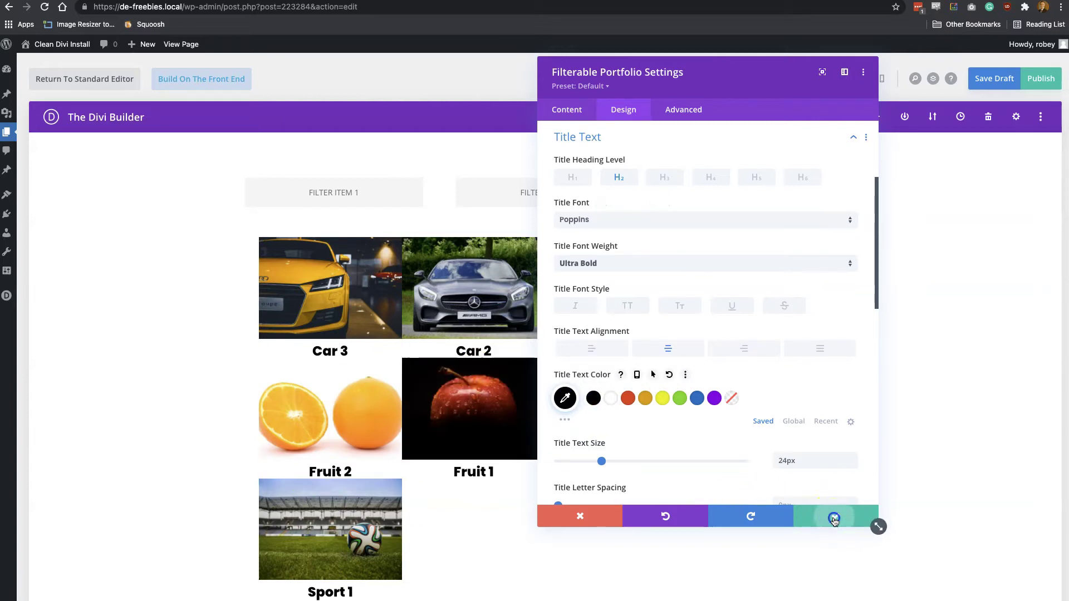
click(835, 517)
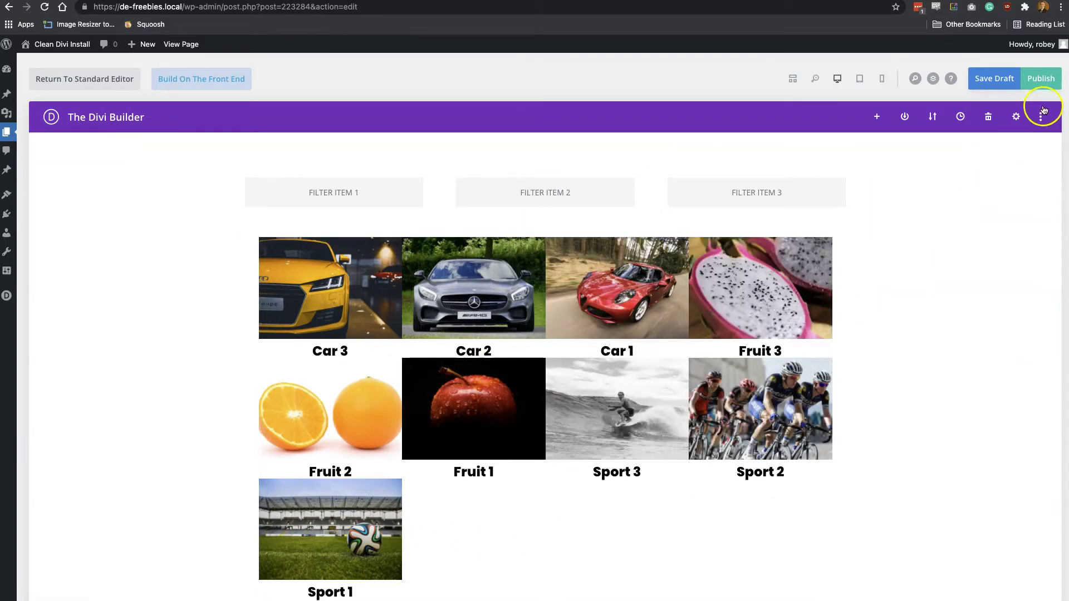
Step: Publish the Filter Tutorial page and open the live page in a new tab
click(1036, 86)
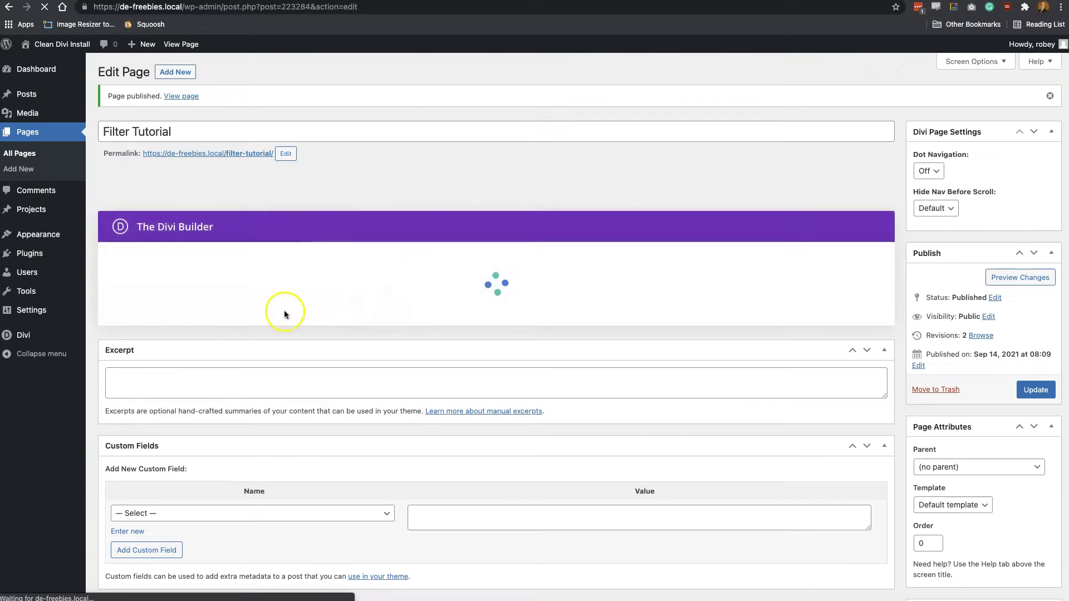
right_click(189, 99)
key(Escape)
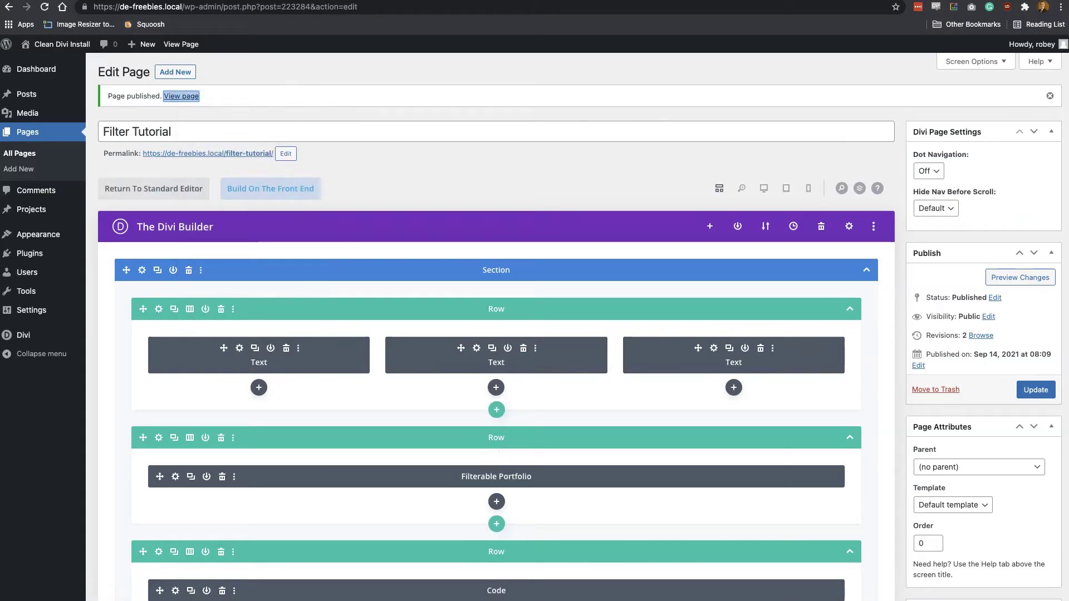
click(180, 96)
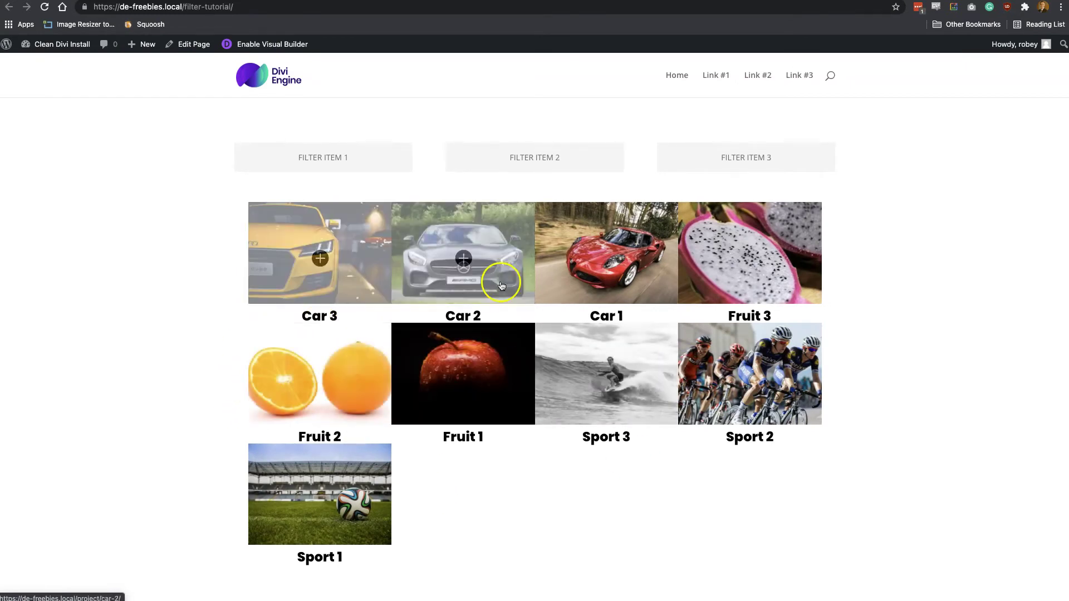
Step: Test Filter Item 1 and Filter Item 2 on the live page, then return to the Edit Page tab
click(383, 174)
click(591, 161)
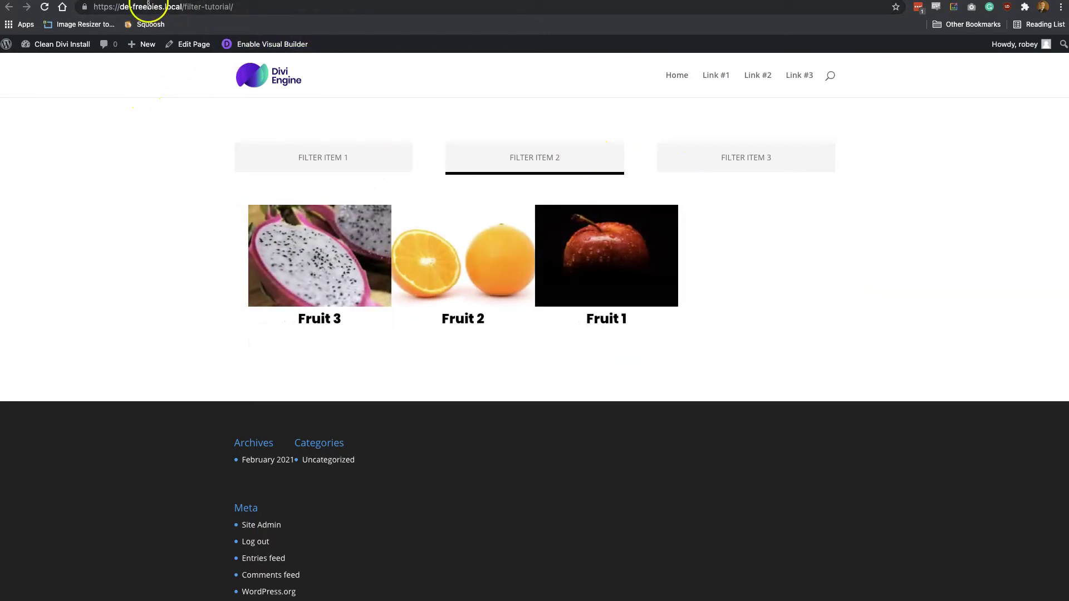
key(super+w)
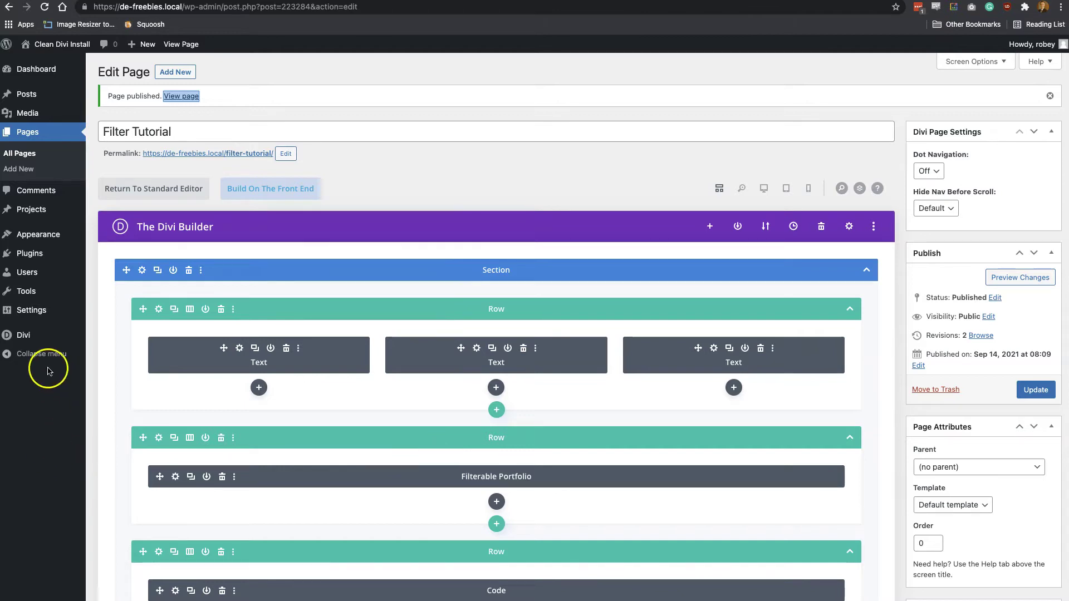
Step: Open Divi Theme Options in a new tab, scroll to the empty Custom CSS box, then return to the live page
mouse_move(16, 333)
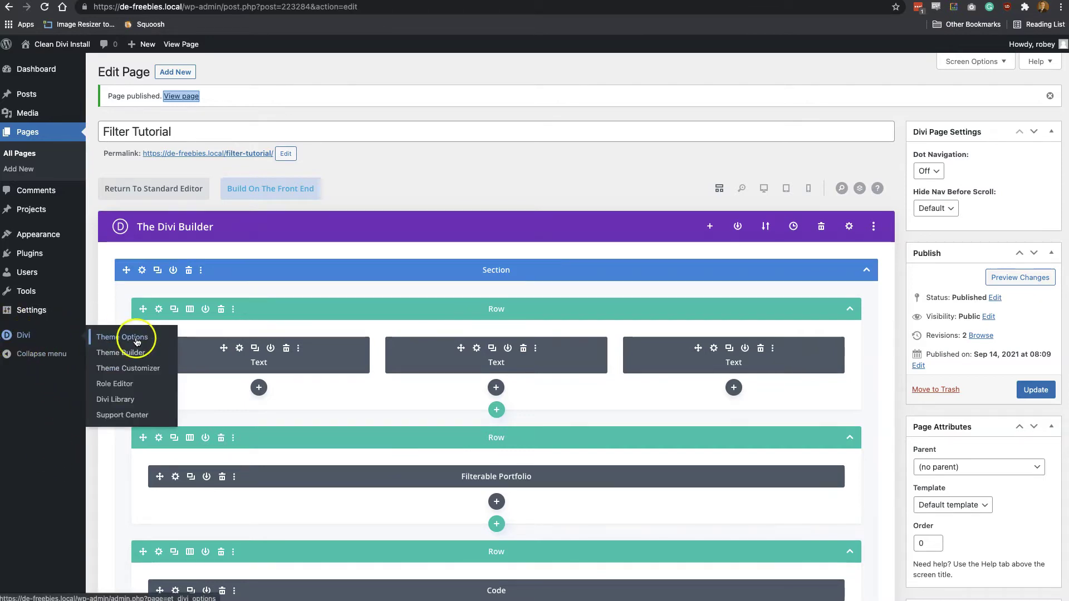
click(83, 336)
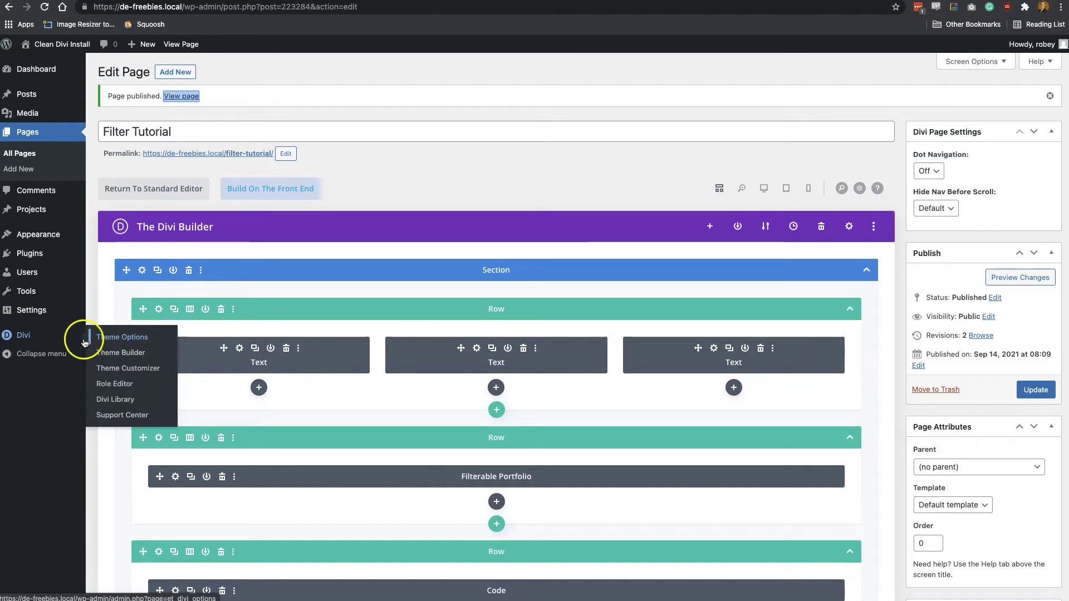
right_click(115, 335)
click(139, 339)
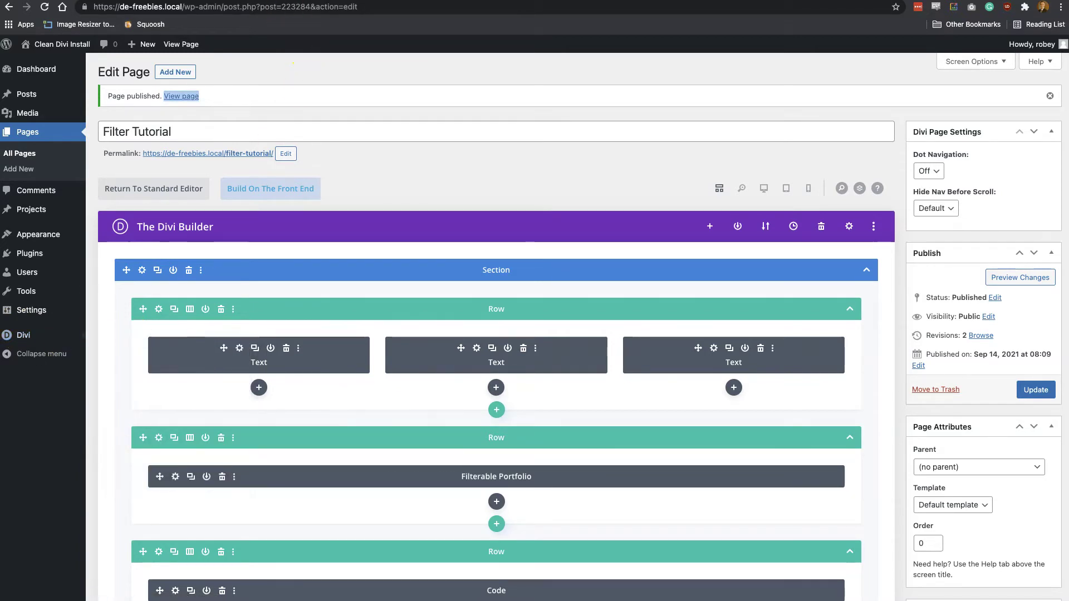
key(ctrl+Tab)
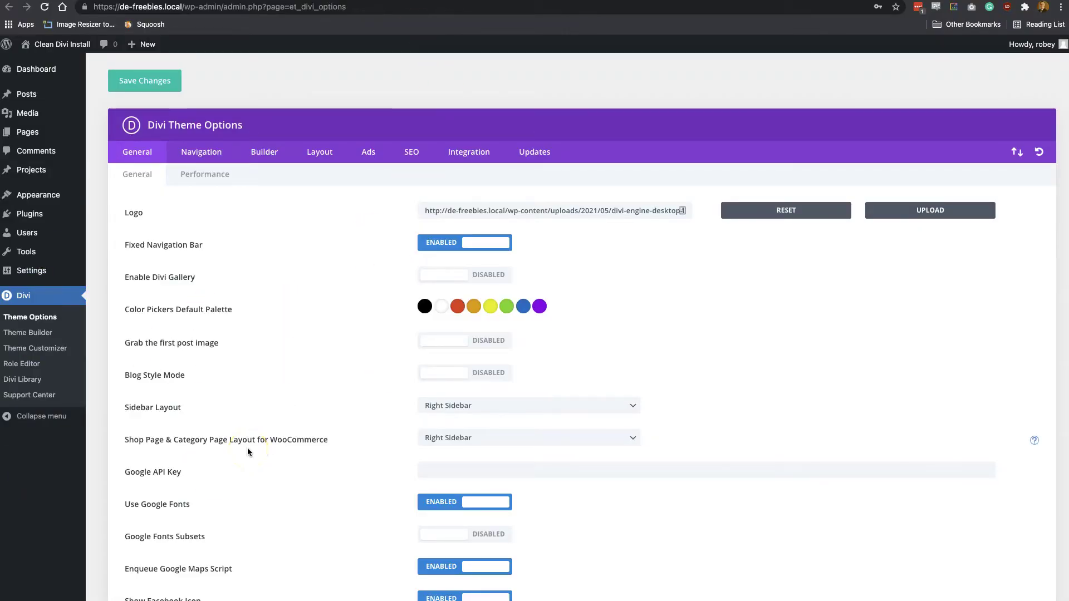
scroll(248, 452, down, 12)
scroll(247, 447, down, 3)
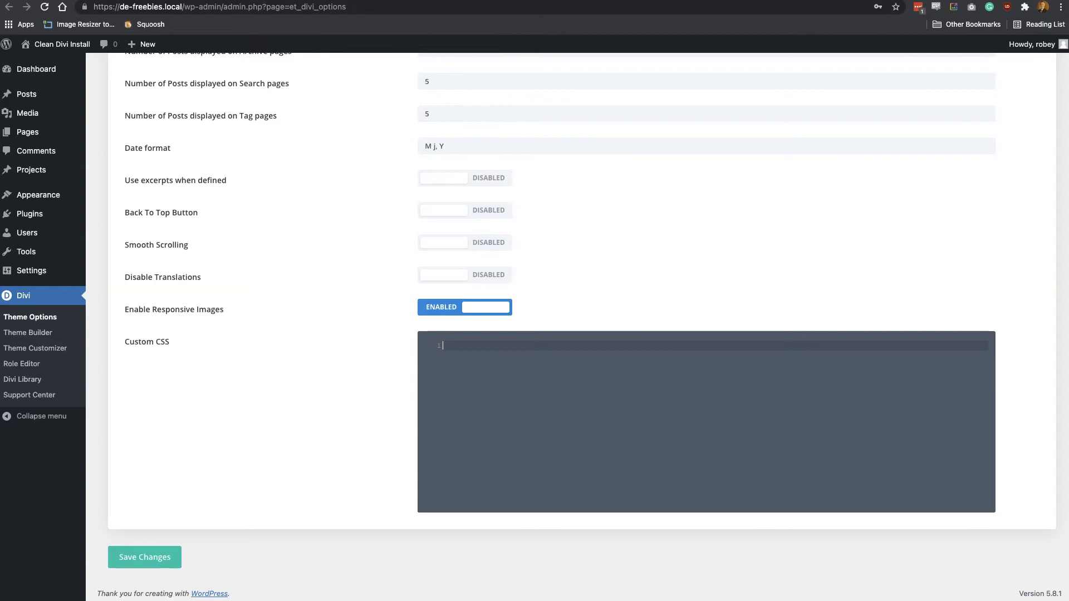
key(ctrl+Tab)
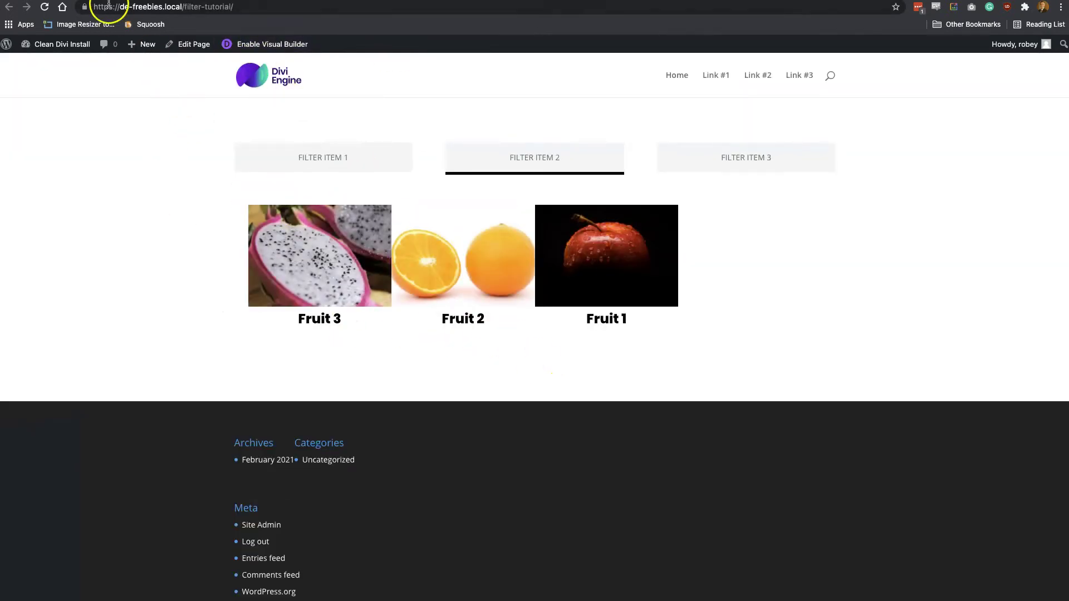
Step: Add a second, empty Code module below the first one, then switch to the Divi Engine tutorial post
key(ctrl+shift+Tab)
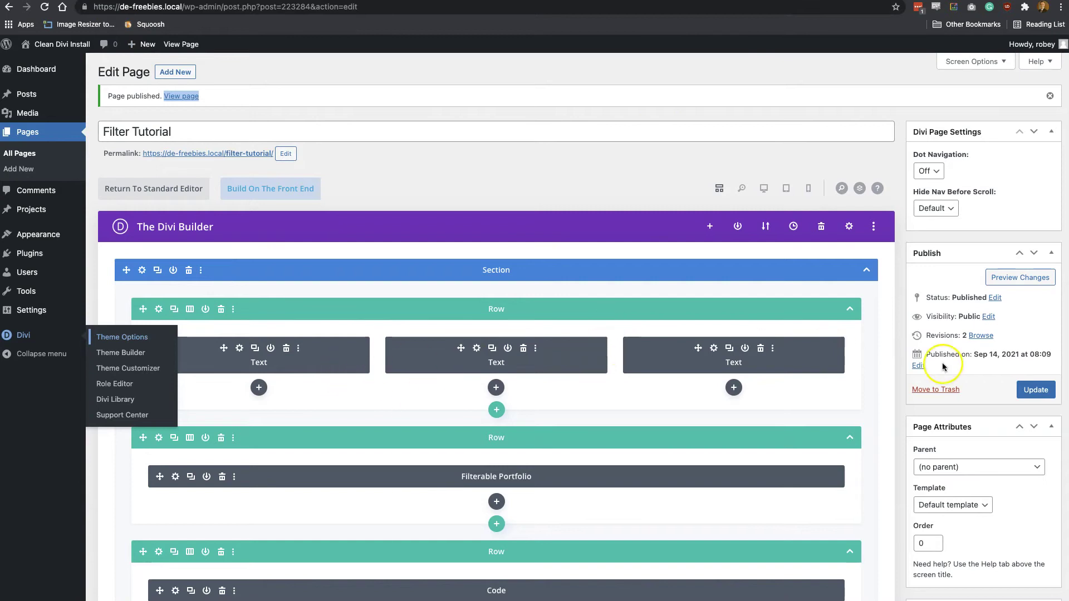
scroll(616, 421, down, 5)
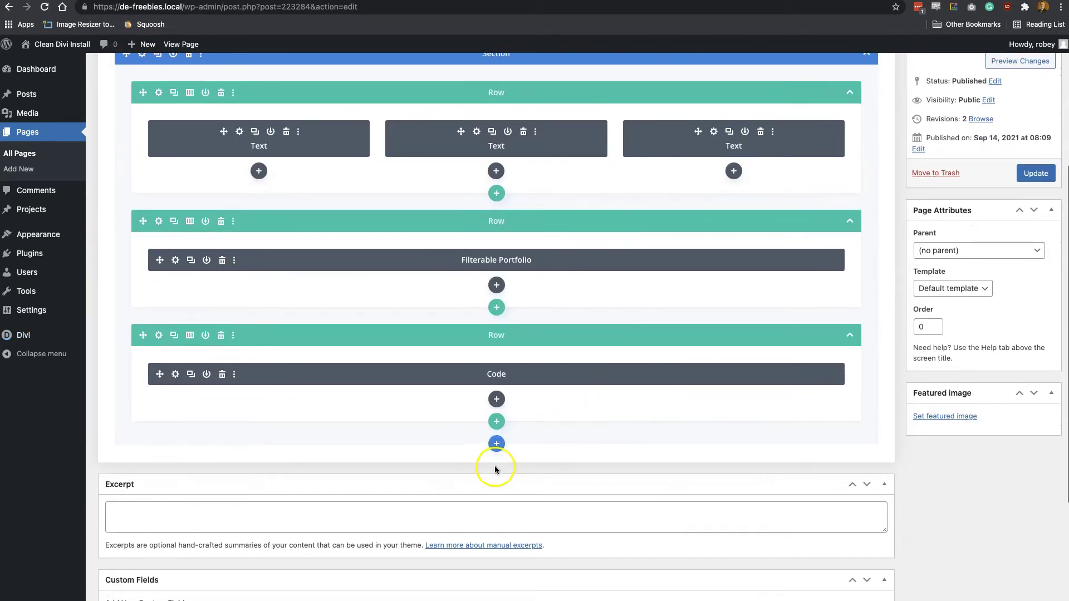
click(496, 400)
text(code)
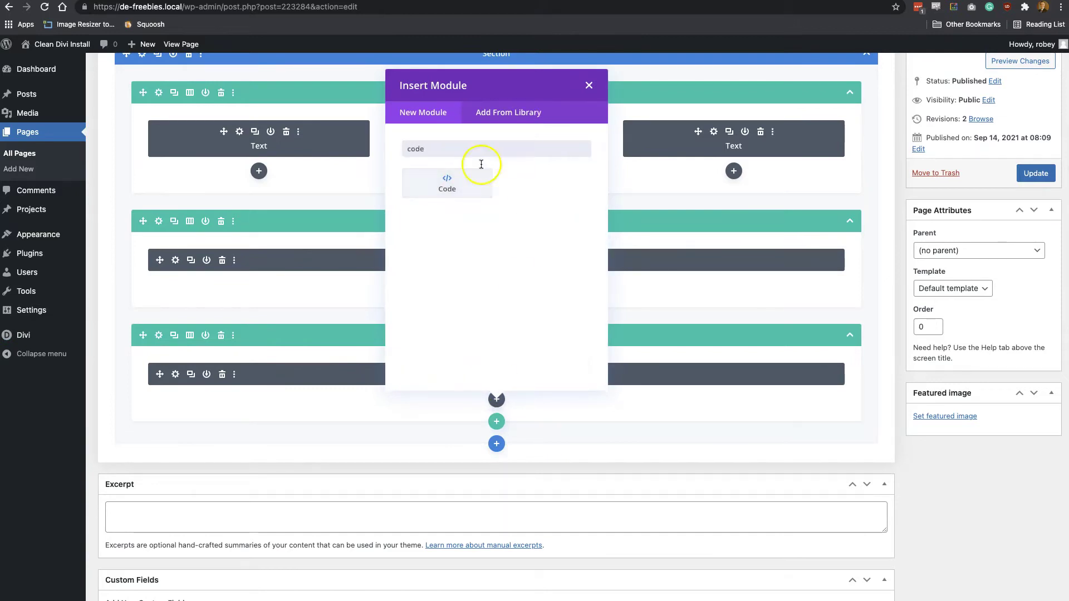
click(470, 178)
click(614, 217)
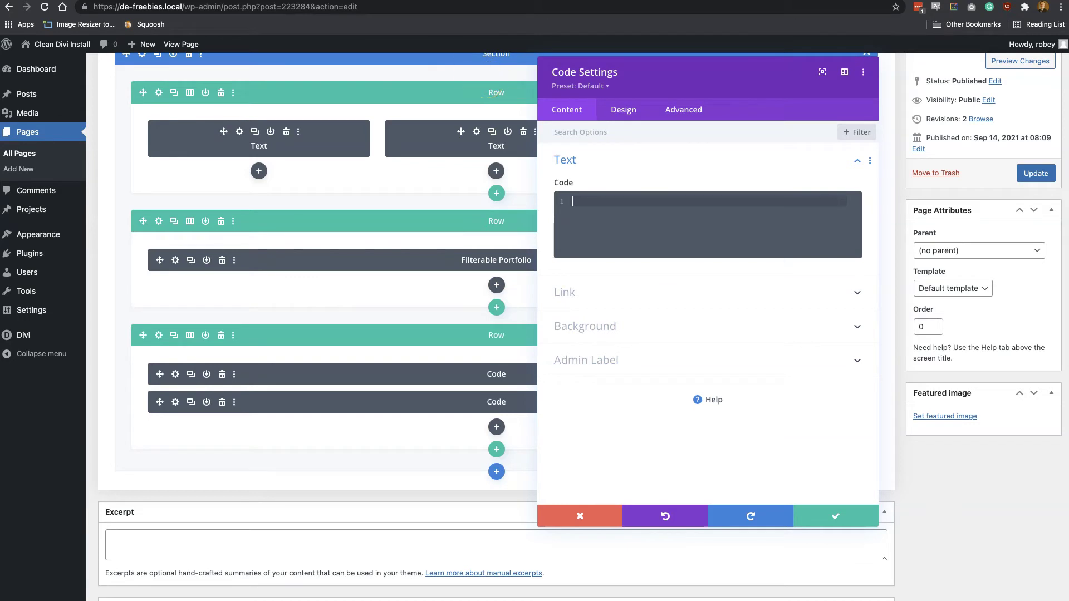
click(740, 2)
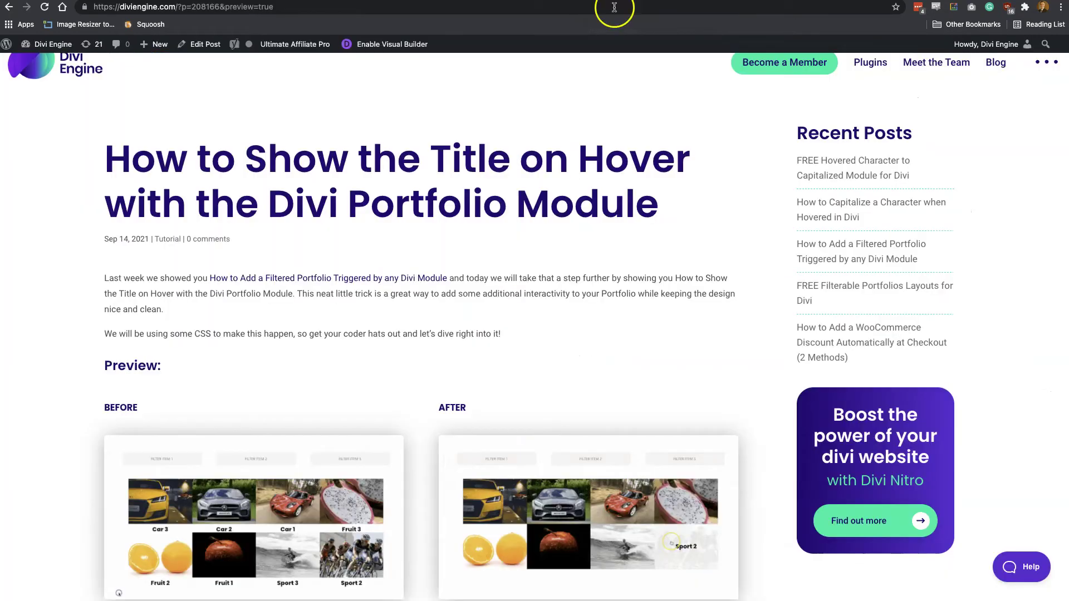
Step: Select the entire hover-title CSS code block in the Divi Engine blog post
scroll(488, 253, down, 20)
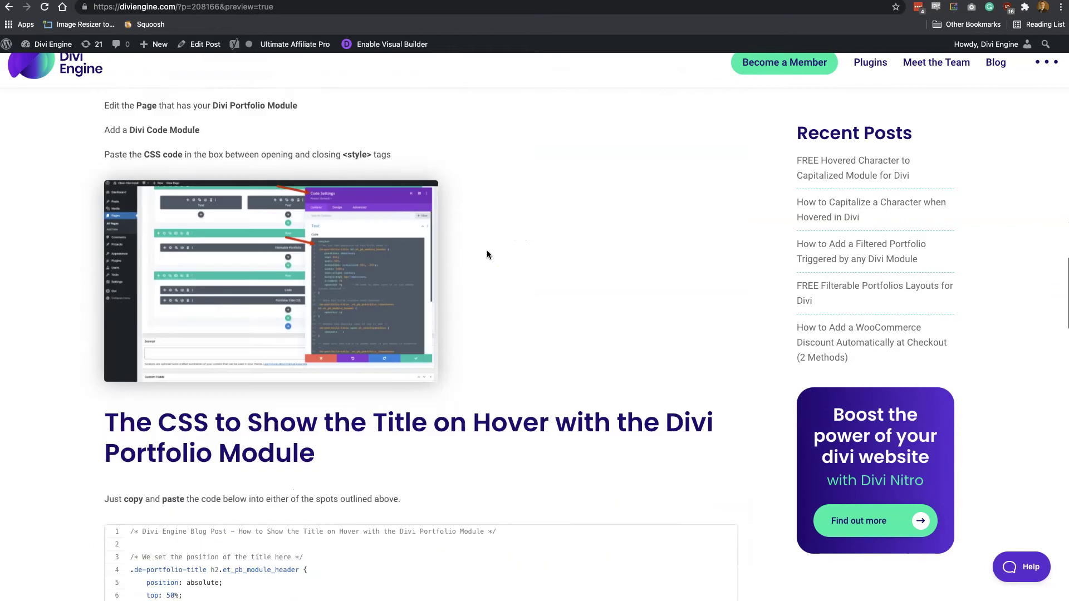
scroll(487, 255, up, 7)
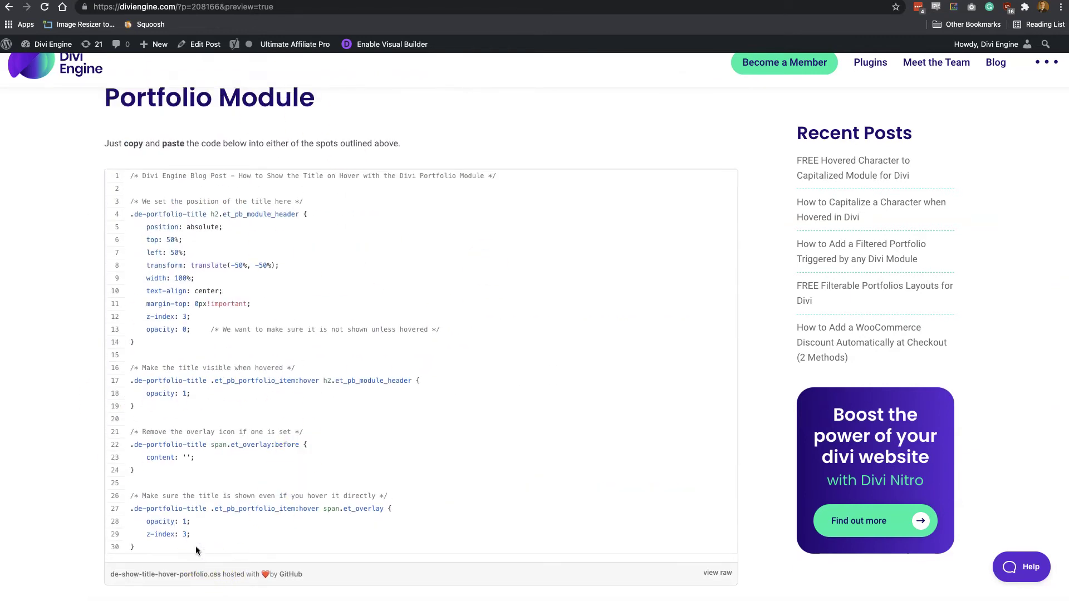
drag(199, 555, 130, 176)
key(super+c)
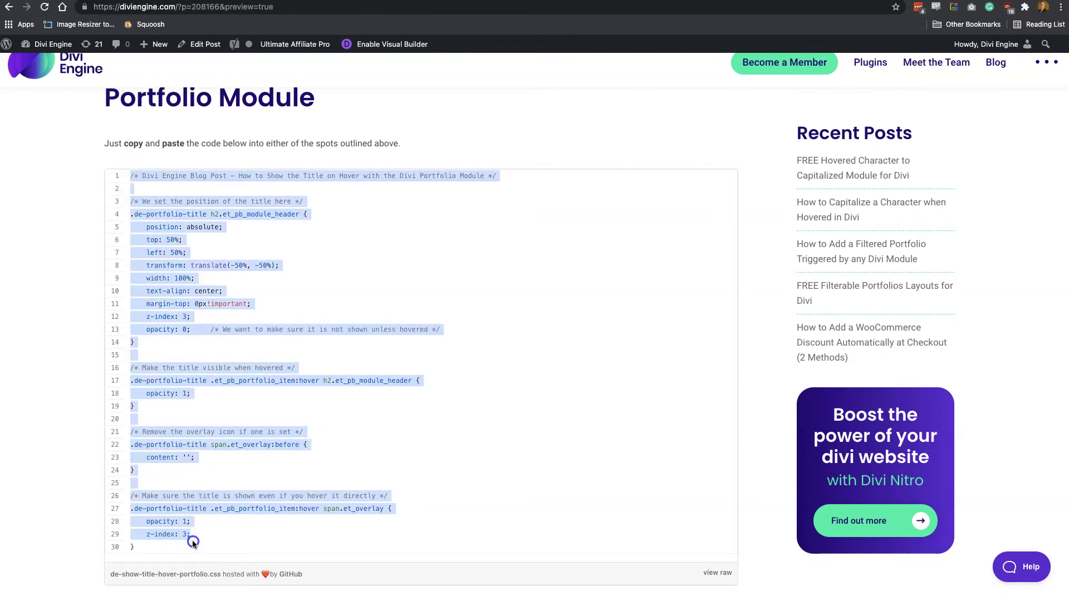
click(353, 85)
Step: In the new Code module, type <style> and paste the copied hover-title CSS on the next line
key(super+Tab)
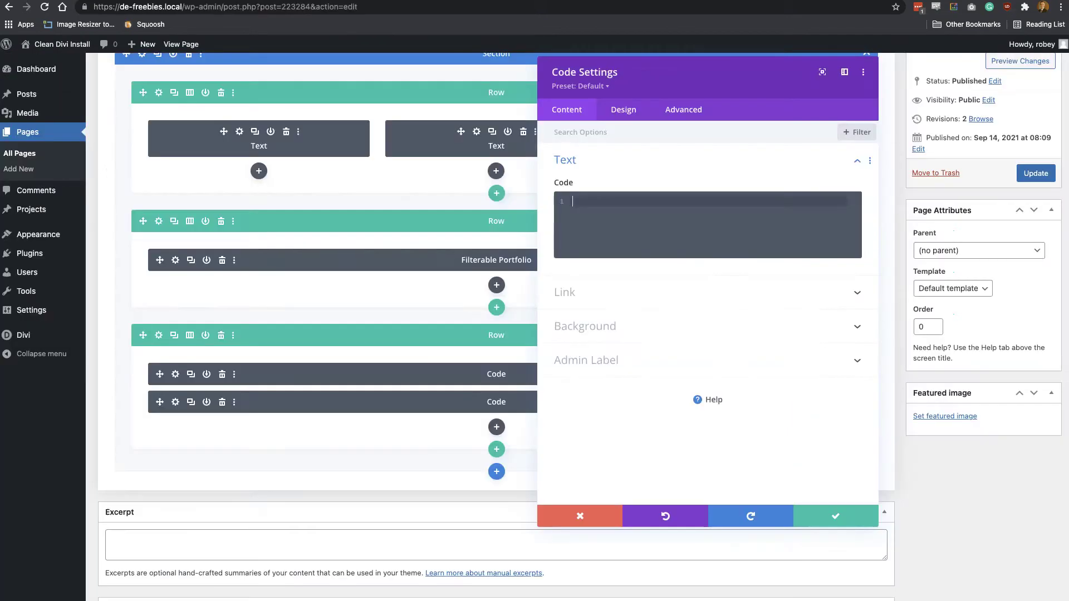
click(582, 215)
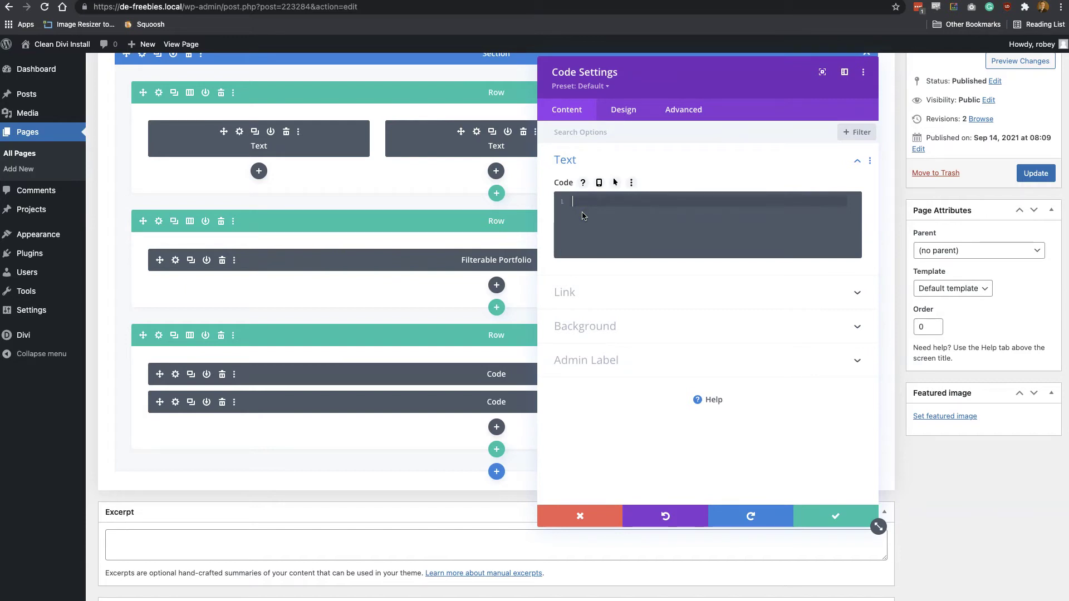
text(<style></style>)
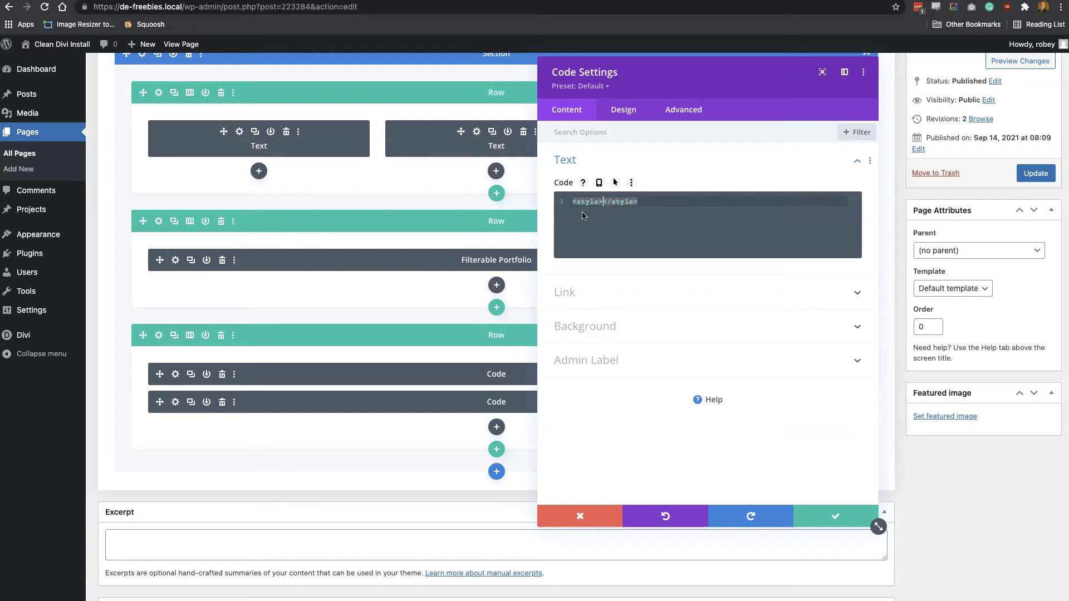
key(Return)
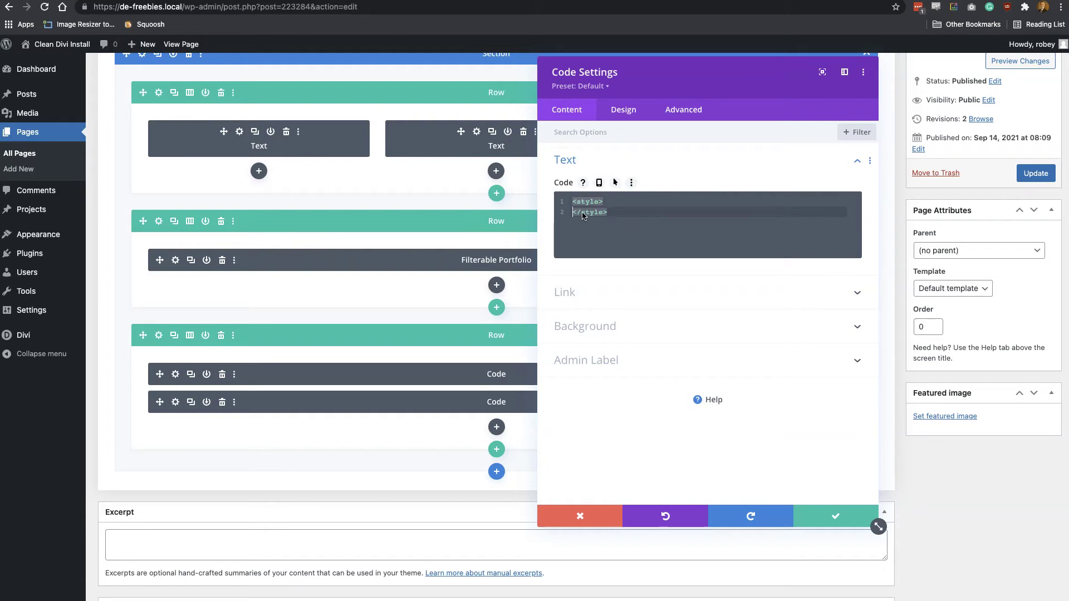
key(super+v)
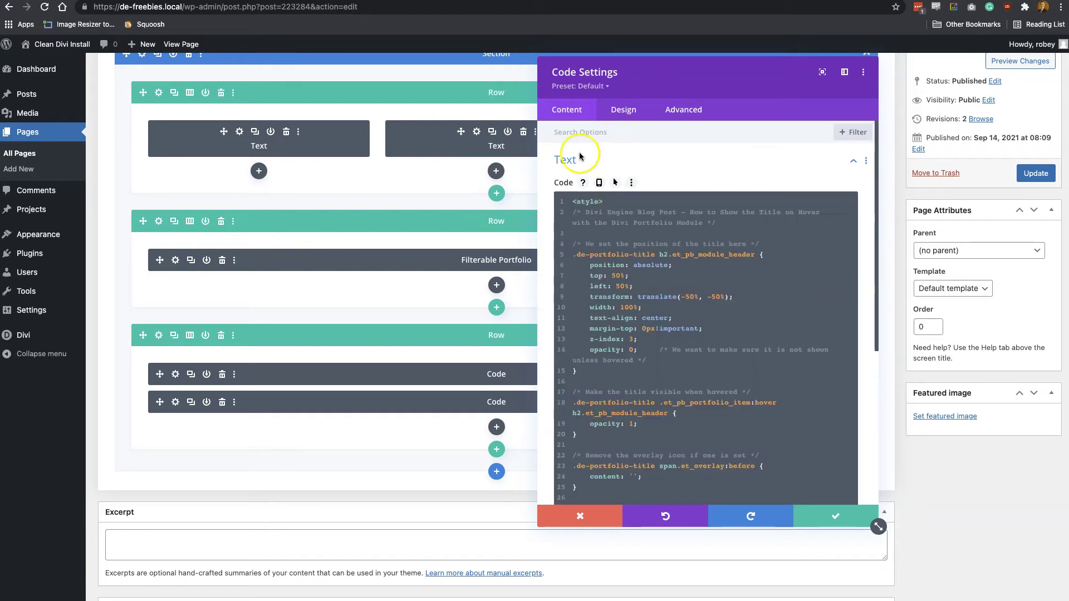
Step: Review the 32-line CSS, noting the opacity setting, the hover rule, and the .de-portfolio-title selector
scroll(627, 399, down, 1)
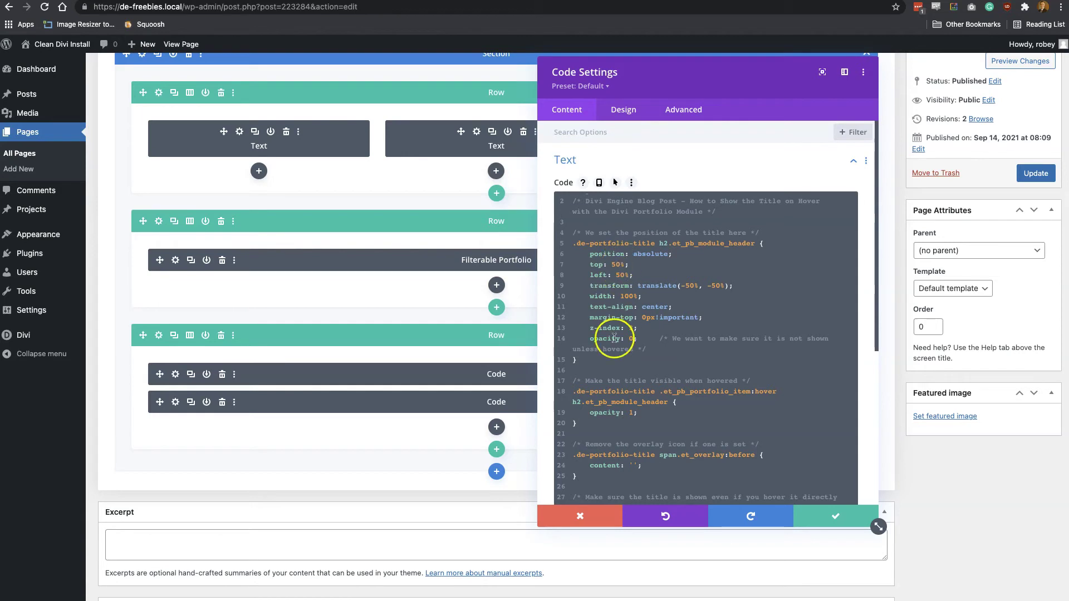
scroll(638, 398, down, 3)
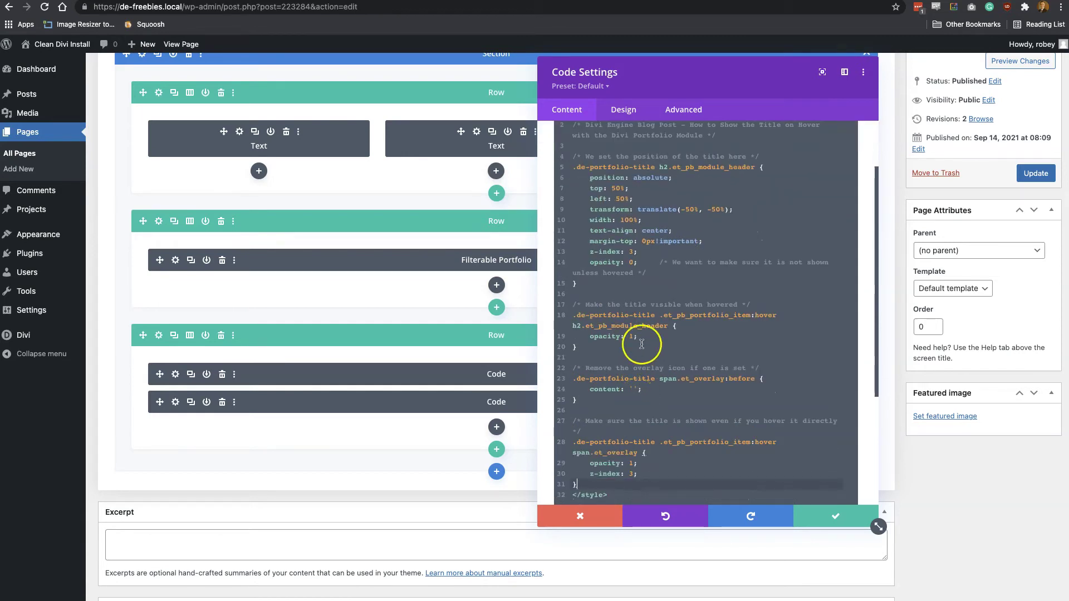
scroll(636, 366, down, 2)
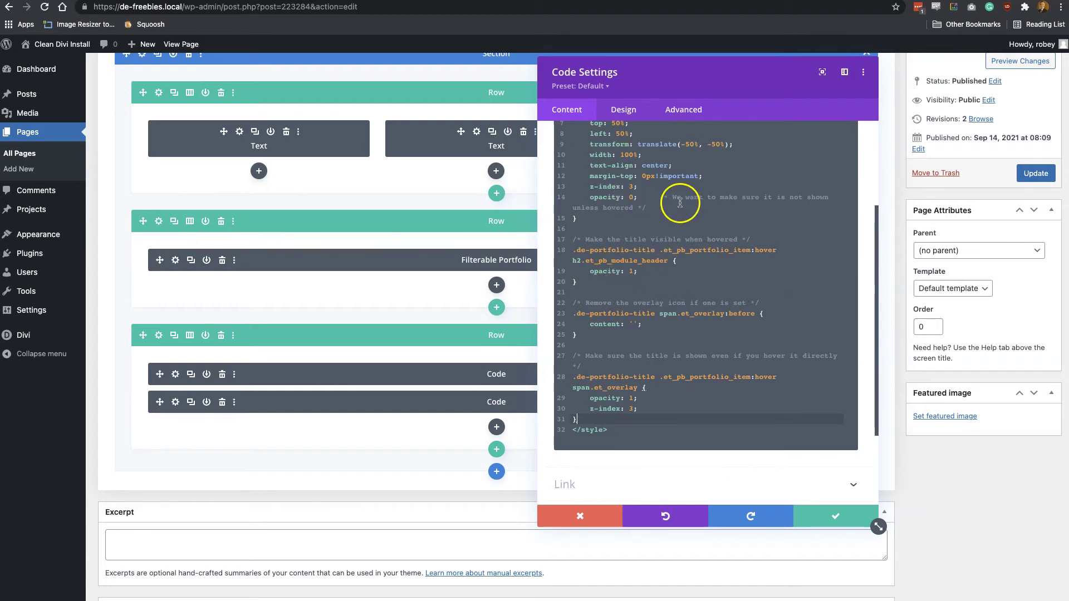
drag(585, 198, 631, 198)
click(603, 240)
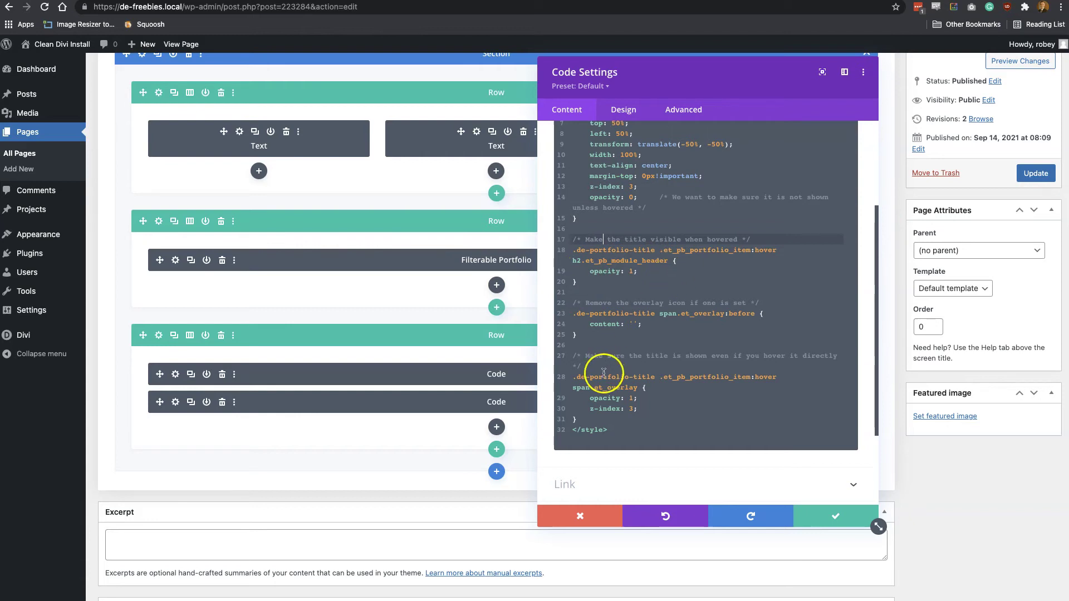
scroll(609, 382, down, 2)
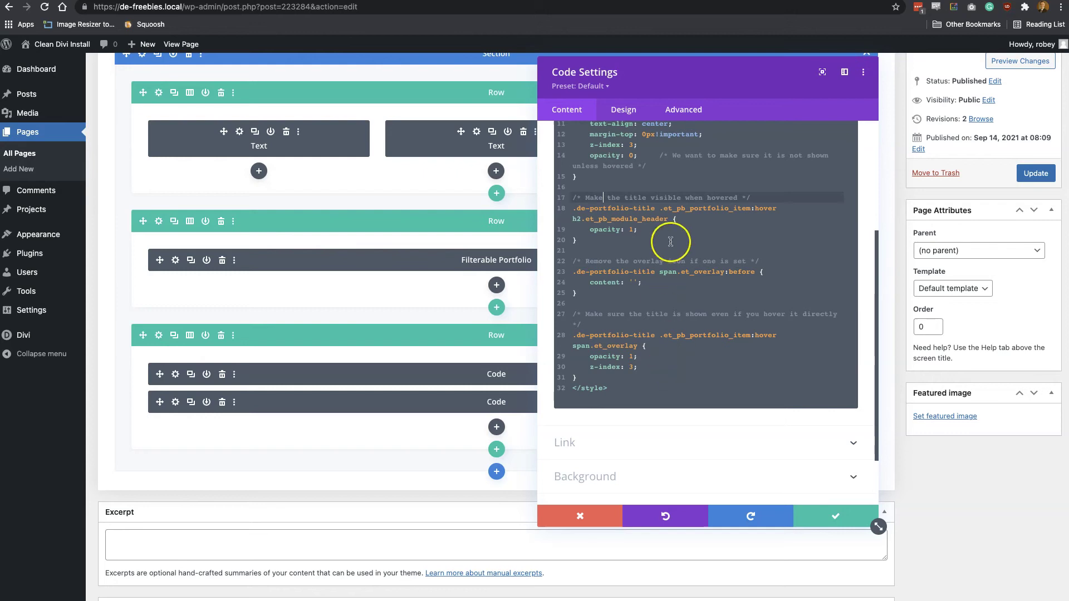
scroll(671, 241, up, 3)
scroll(670, 242, up, 3)
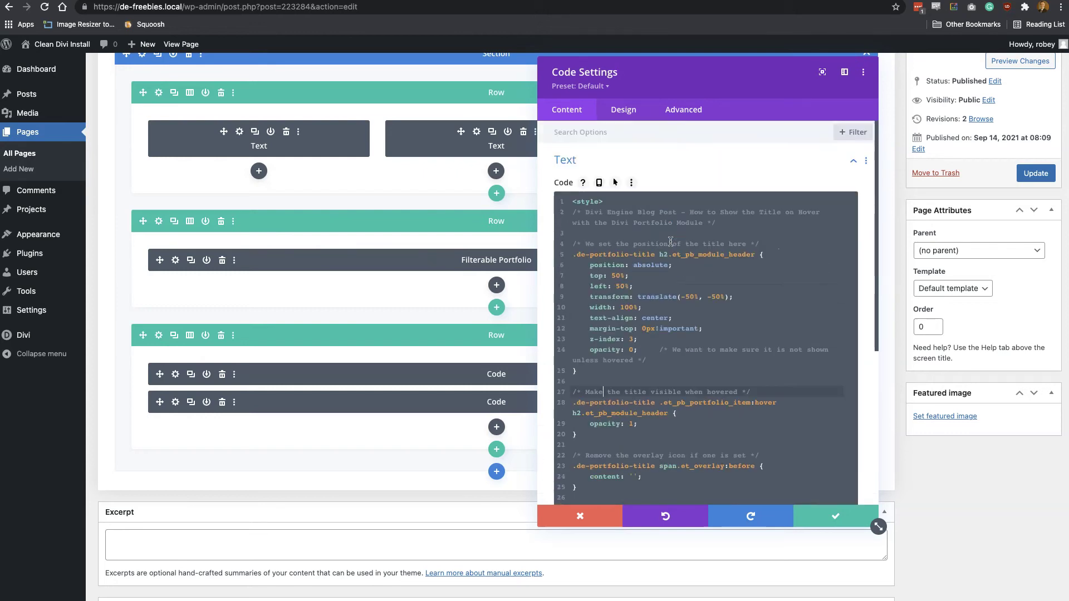
click(621, 255)
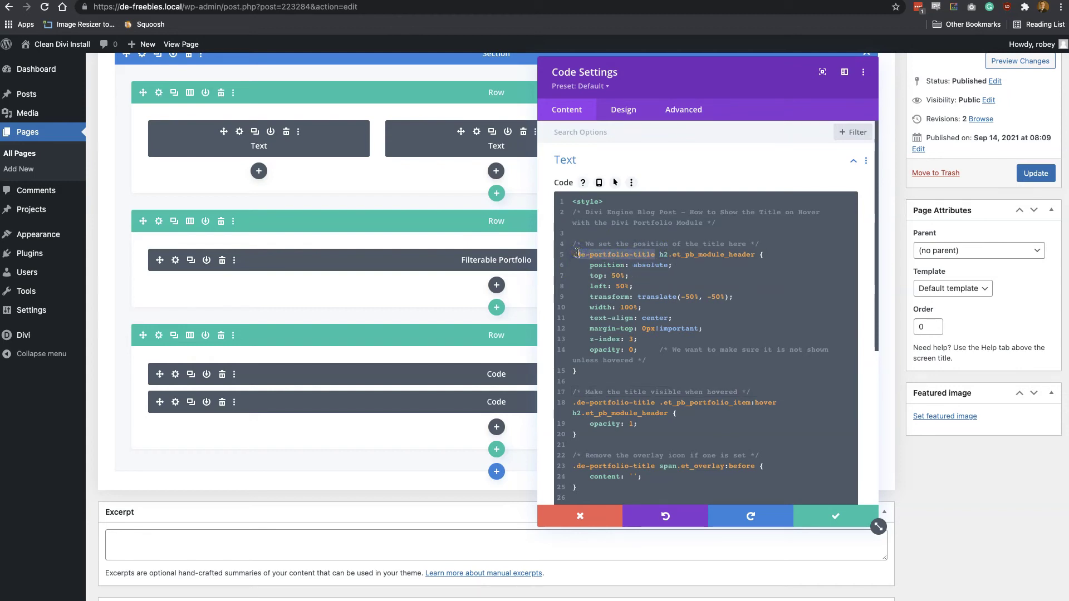
Step: Save the Code module settings and switch the builder to the desktop preview
click(831, 518)
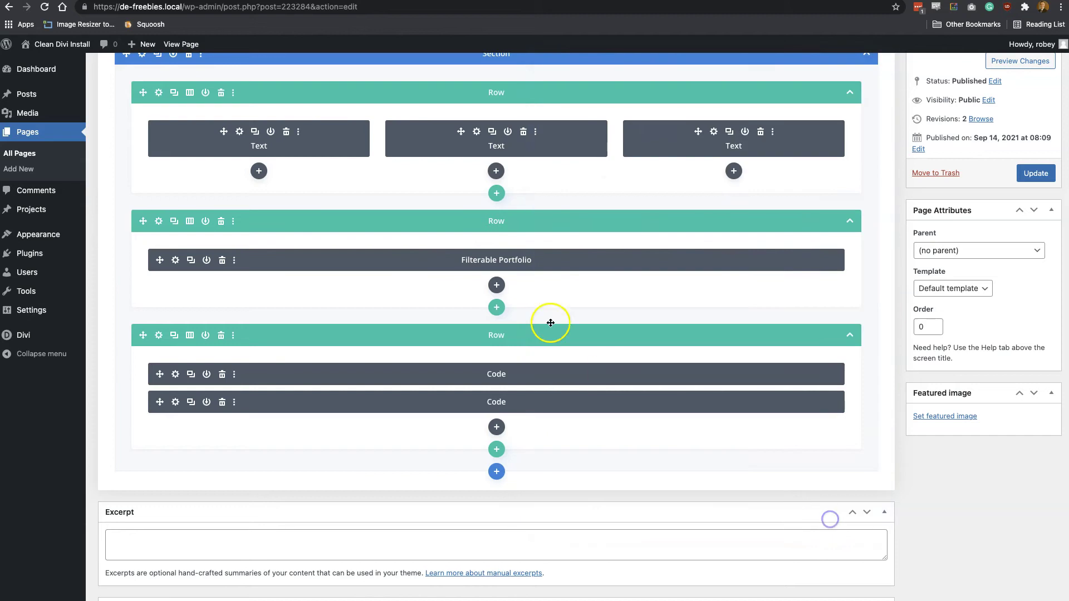
scroll(534, 289, up, 5)
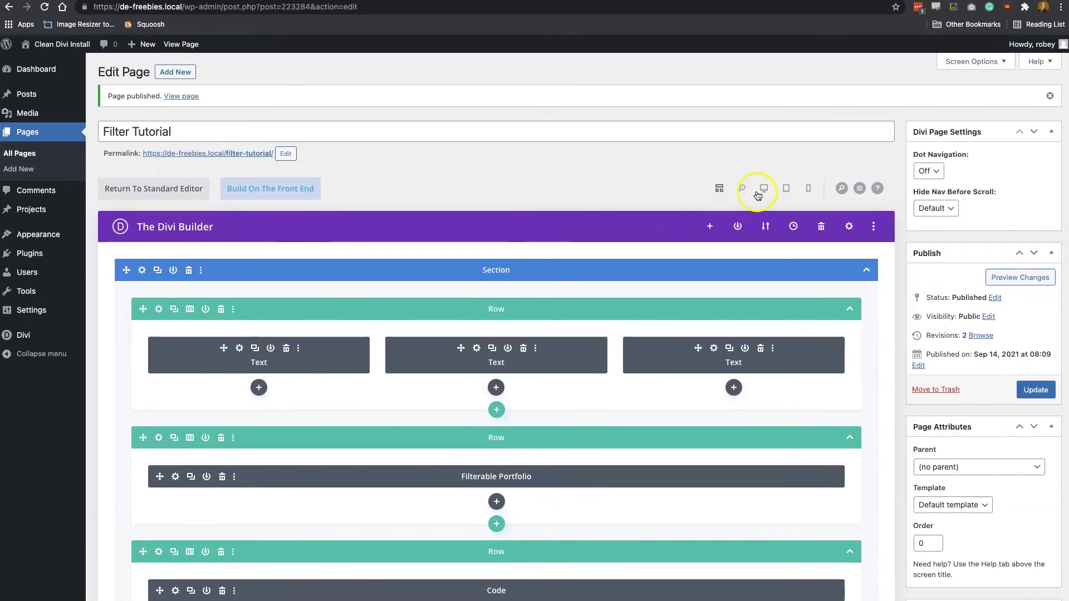
click(762, 194)
scroll(513, 287, down, 2)
scroll(512, 291, down, 1)
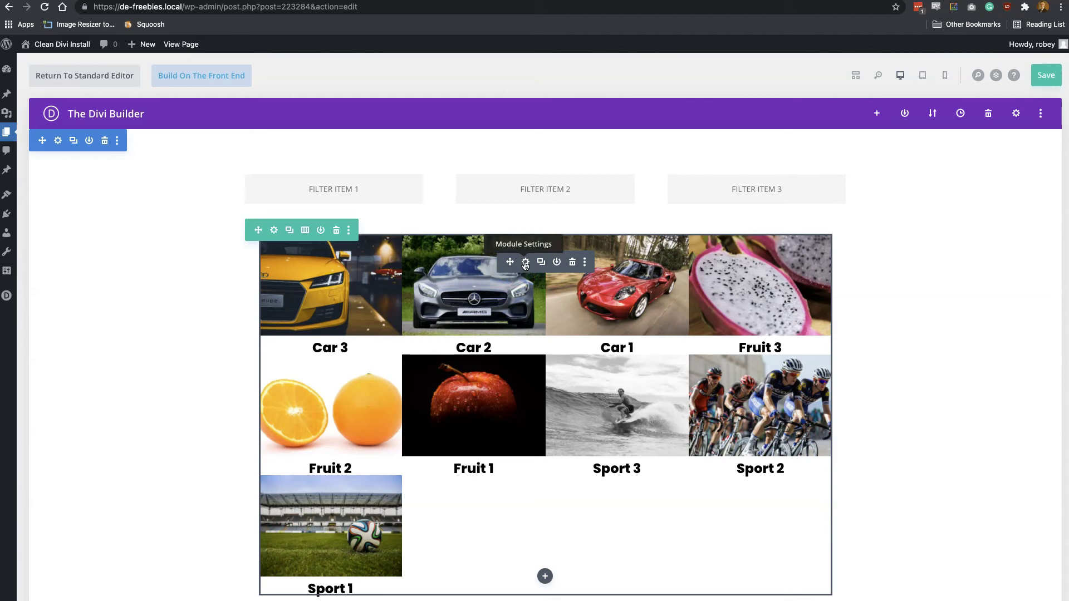
Step: Paste de-portfolio-title into the Filterable Portfolio's CSS Class field
click(518, 268)
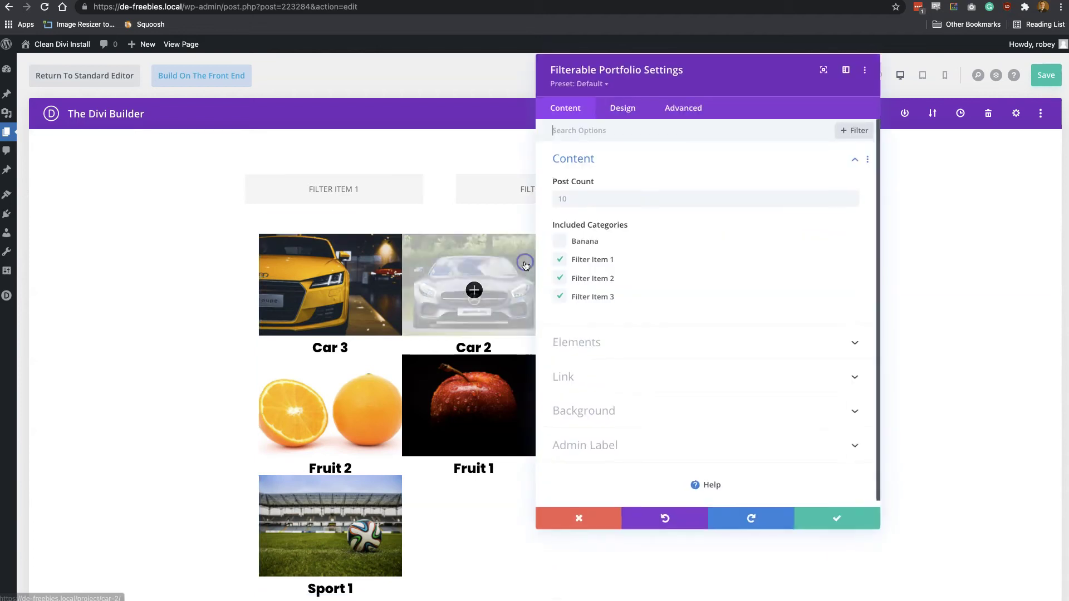
click(700, 111)
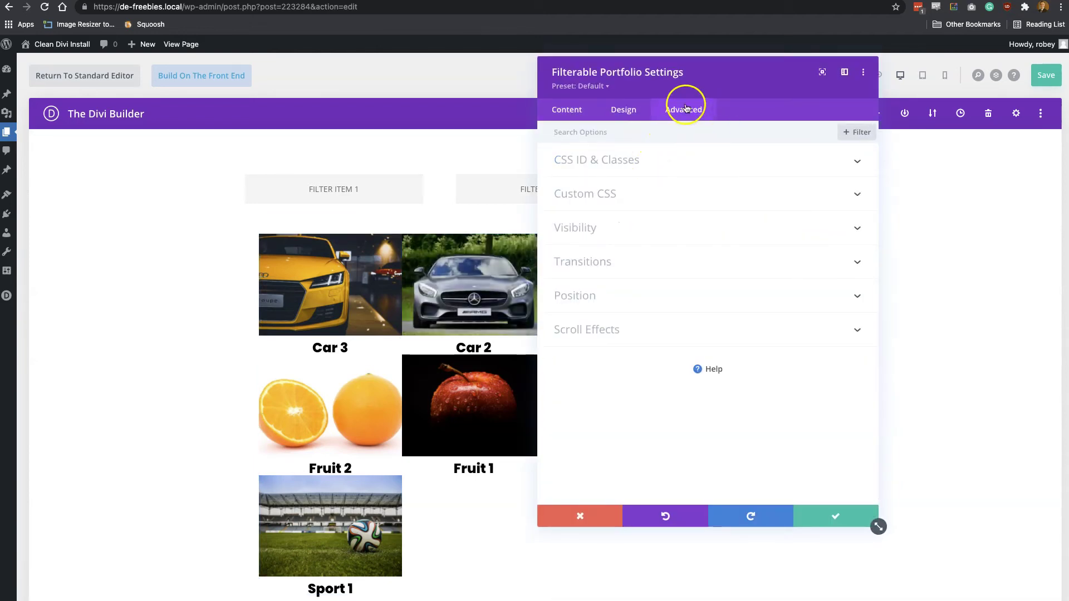
click(606, 170)
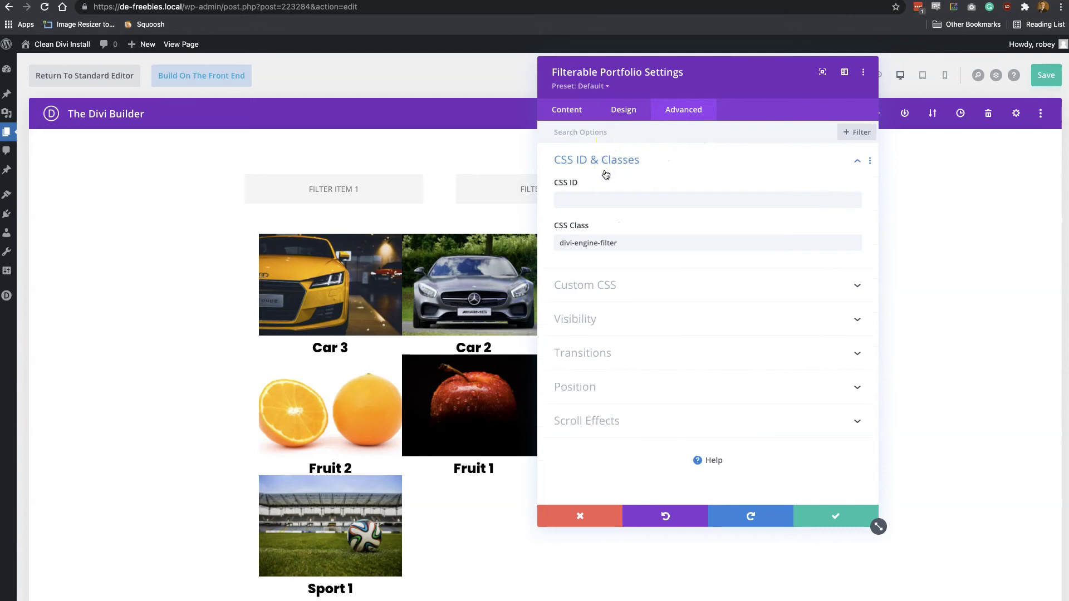
click(640, 242)
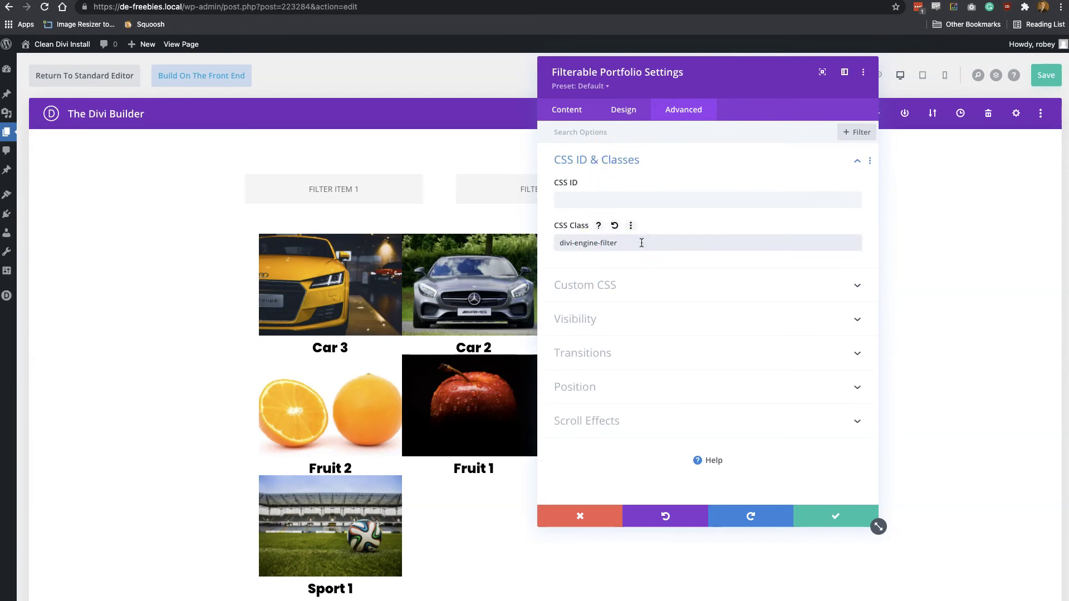
text(de-portfolio-title)
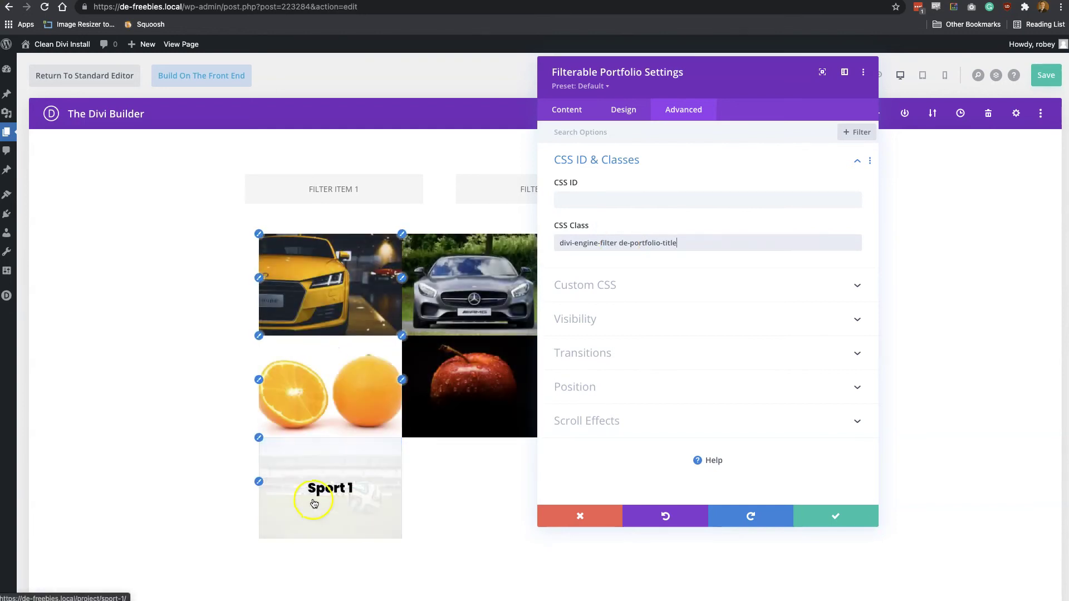
Step: Apply the Filterable Portfolio settings and save the page changes
click(817, 514)
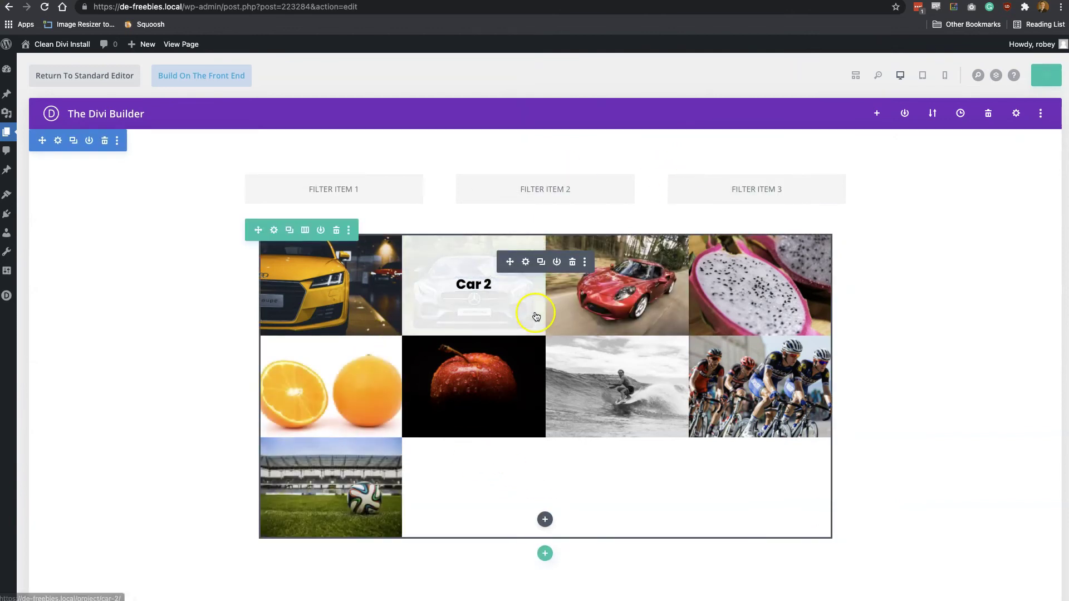
click(1046, 75)
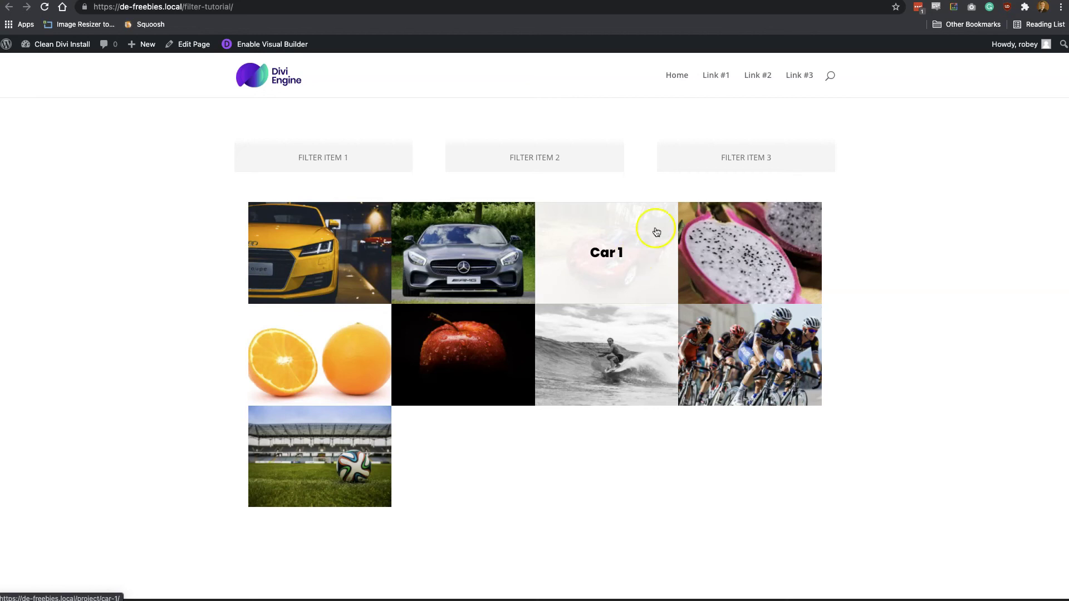
Step: Back in the page editor, insert a regular Portfolio module below the Code modules
click(267, 9)
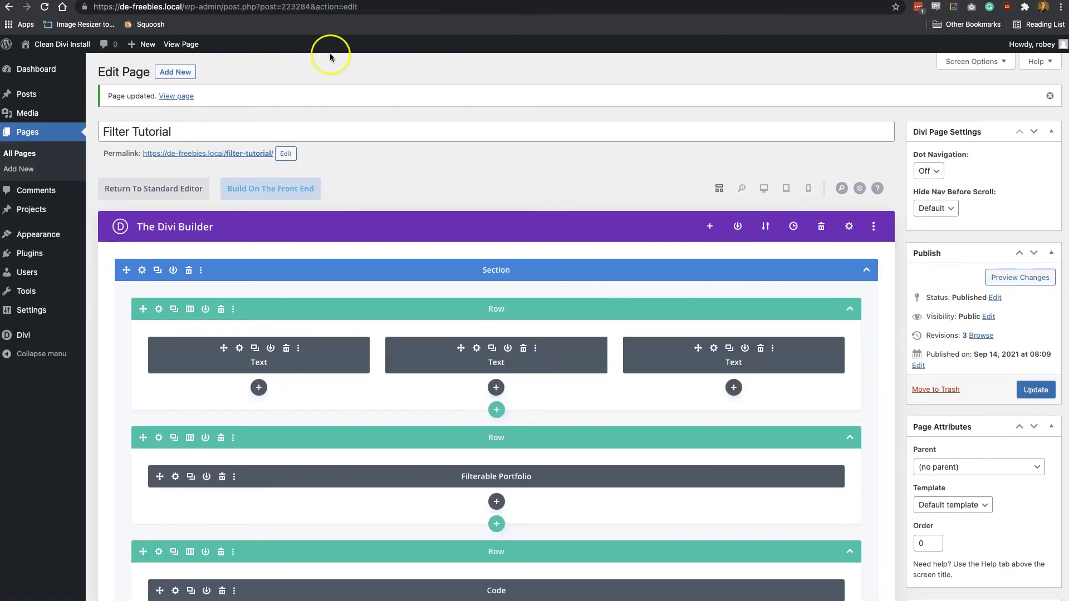
scroll(475, 321, down, 7)
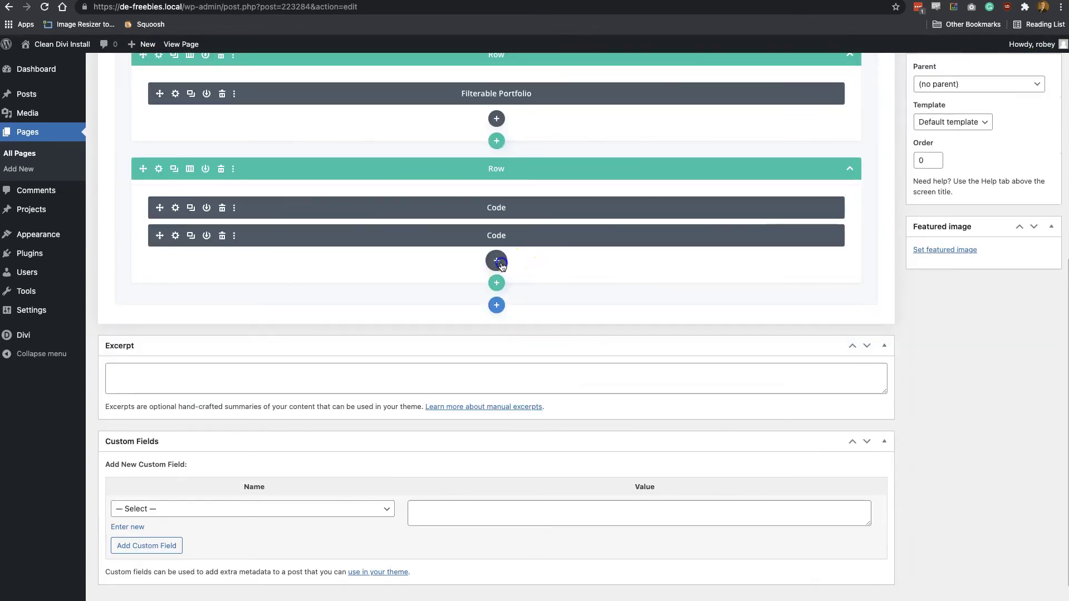
click(500, 265)
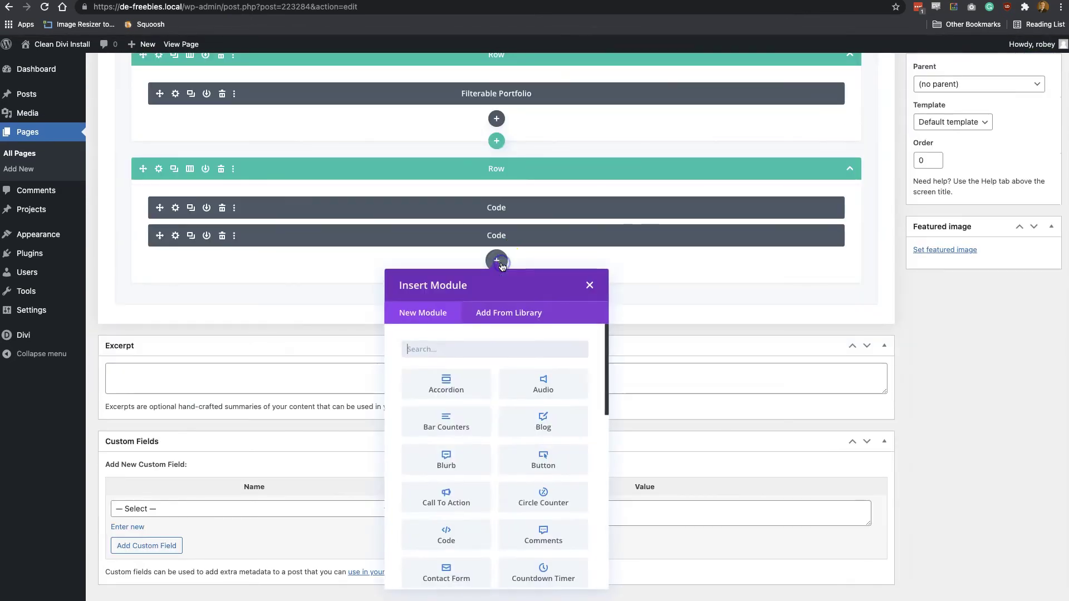
text(port)
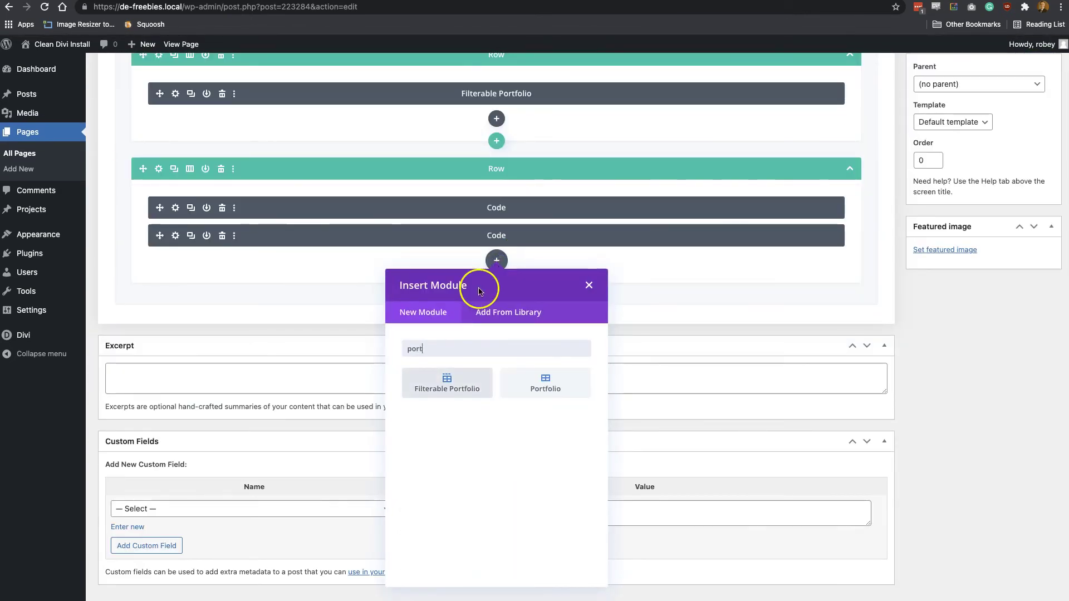
click(538, 379)
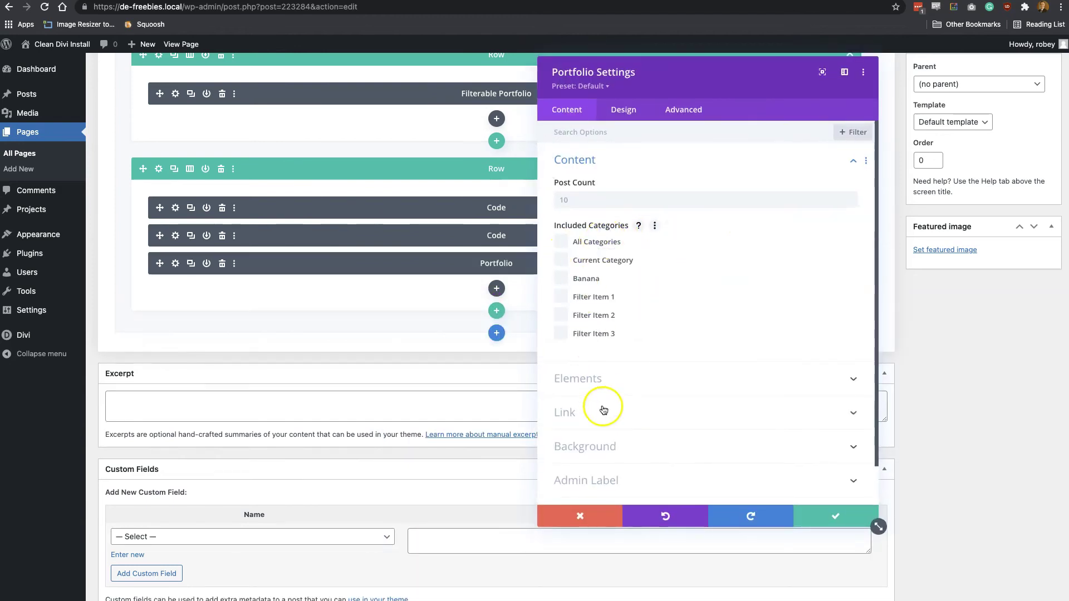
Step: Include all categories, hide pagination and category labels, and apply the Portfolio settings
click(575, 239)
click(604, 378)
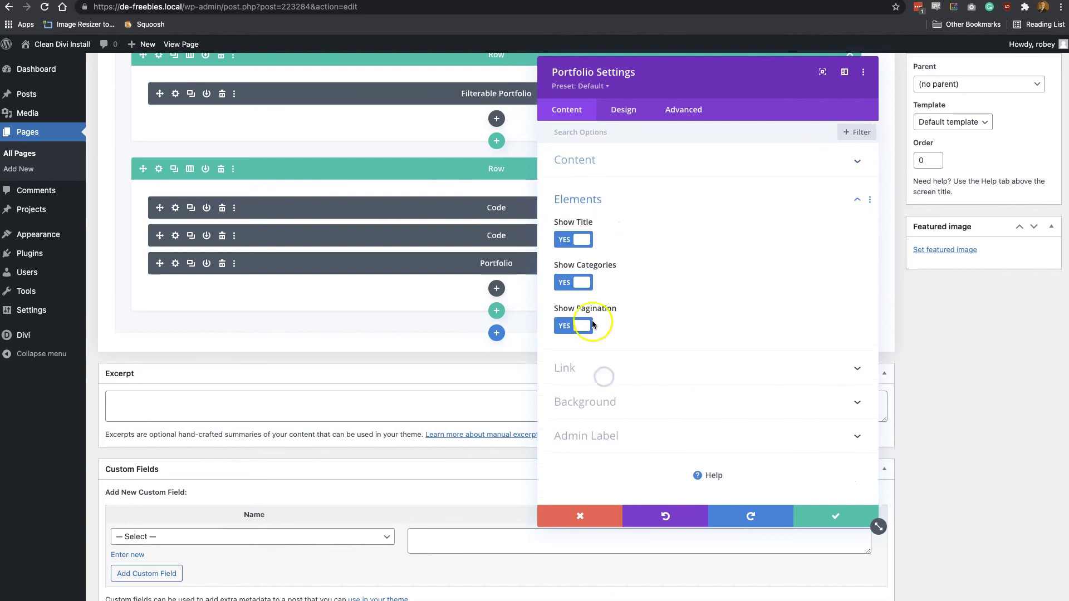
click(585, 325)
click(581, 283)
scroll(382, 261, up, 10)
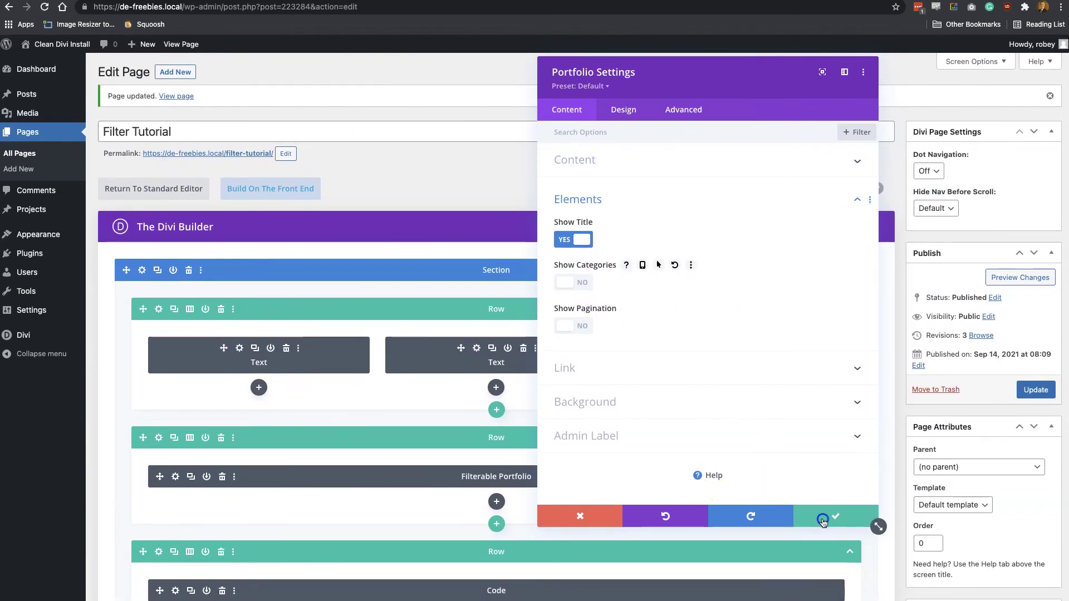
click(823, 521)
Step: In the desktop preview, set the Portfolio module's layout to Grid
click(771, 187)
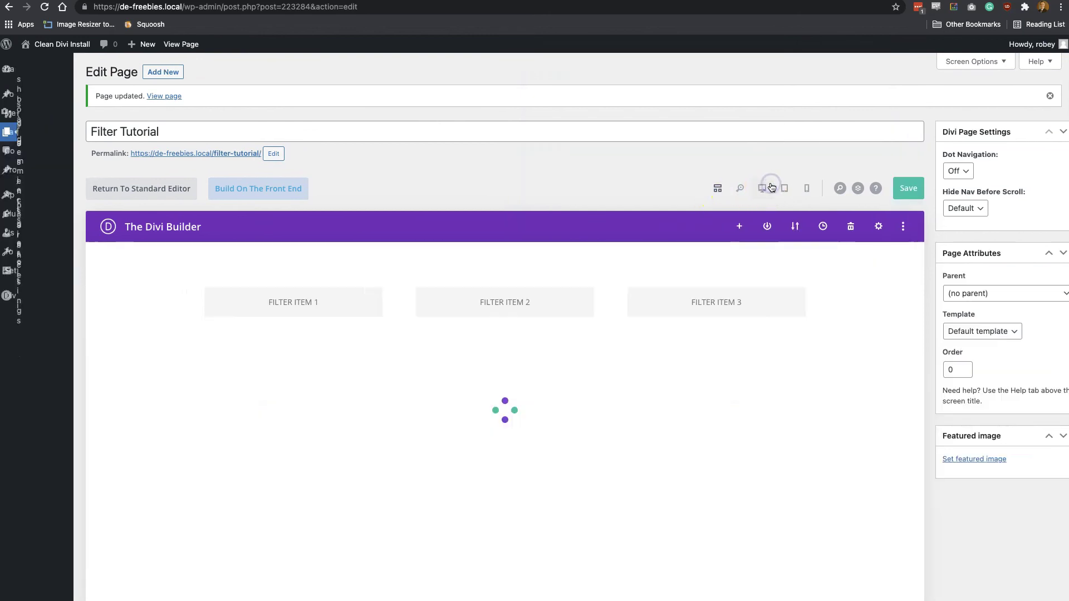
scroll(611, 436, down, 7)
click(526, 279)
click(617, 109)
click(585, 165)
click(586, 200)
click(582, 229)
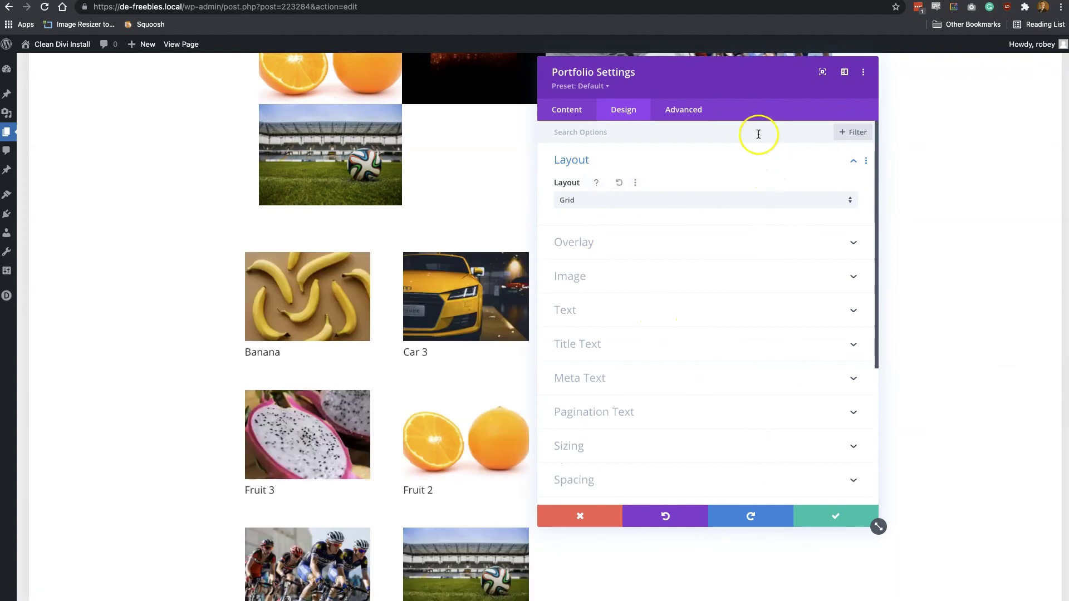
Step: Paste de-portfolio-title into the Portfolio's CSS Class field
click(684, 109)
click(628, 160)
click(582, 240)
text(de-portfolio-title)
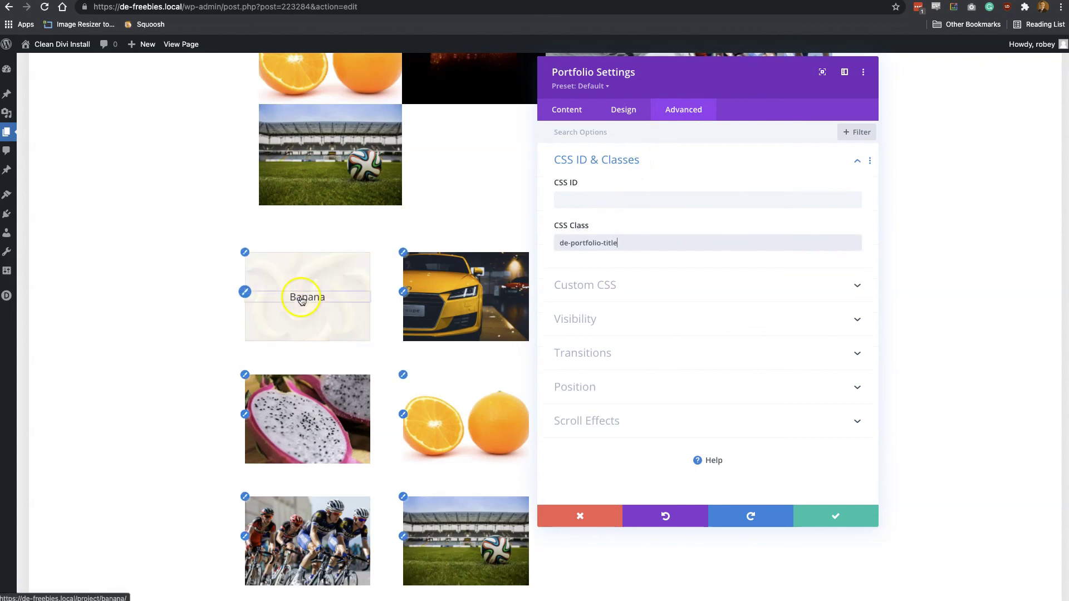